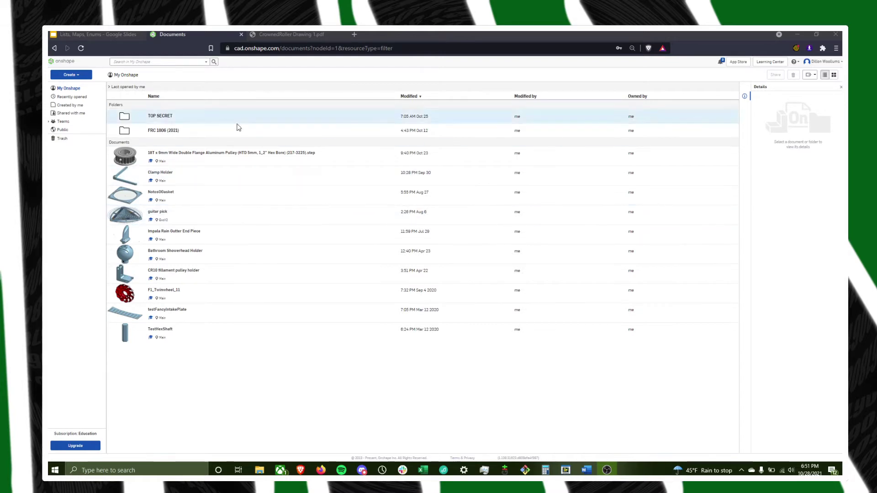
Open the Crowned_Rollers_Example document from the Fall 2021 Rollers folder inside FRC 1806 (2021).
{"action": "left_click", "coordinate": [174, 131]}
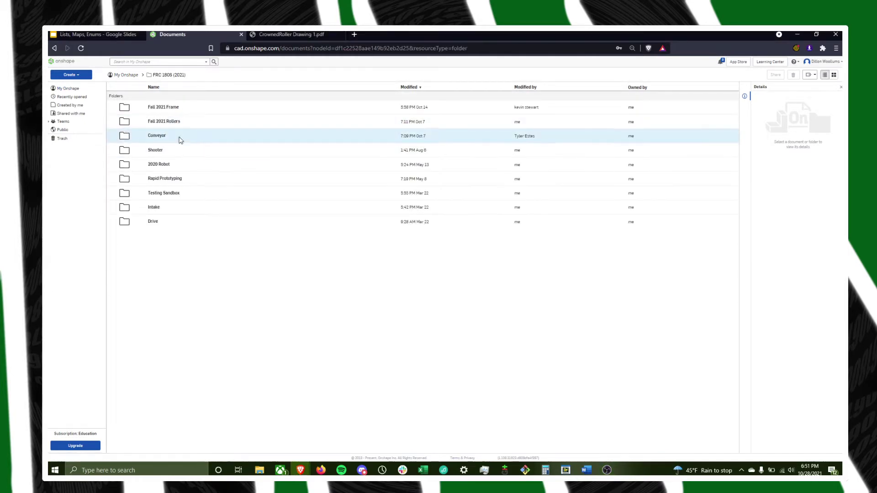
{"action": "left_click", "coordinate": [175, 123]}
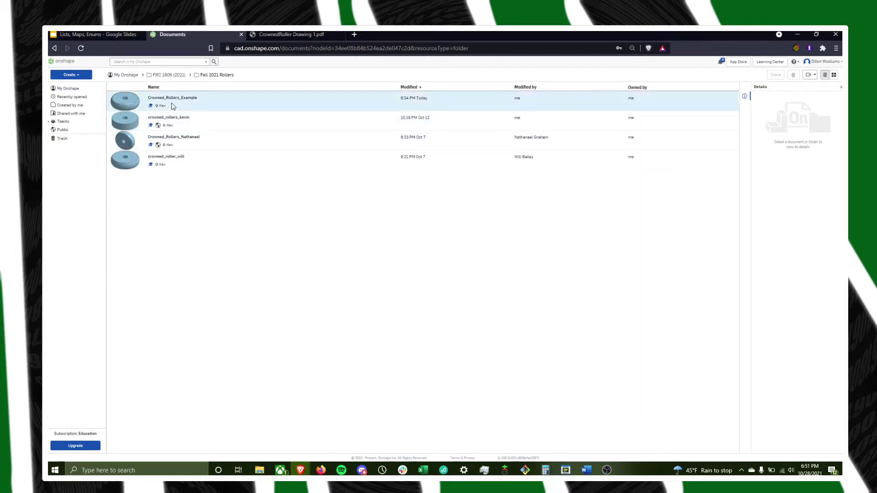
{"action": "left_click", "coordinate": [171, 98]}
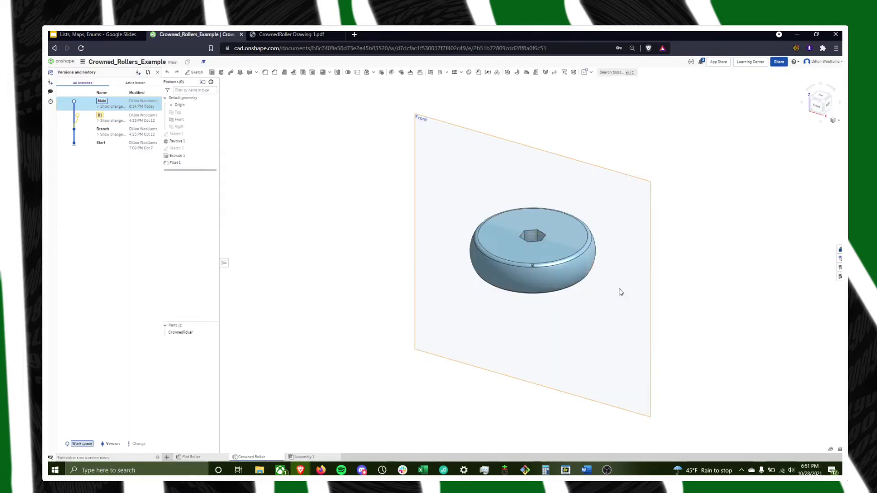
{"action": "middle_click_drag", "start_coordinate": [706, 271], "coordinate": [575, 265]}
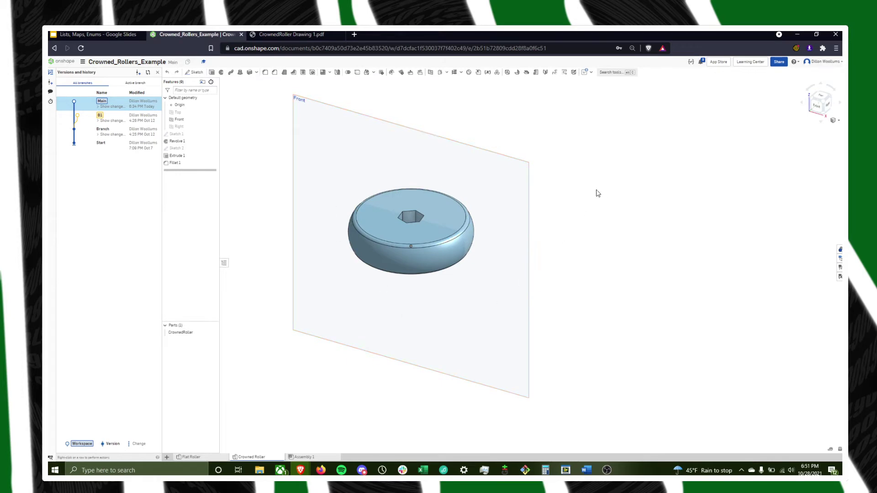
{"action": "right_click_drag", "start_coordinate": [598, 193], "coordinate": [396, 208]}
{"action": "right_click", "coordinate": [396, 208]}
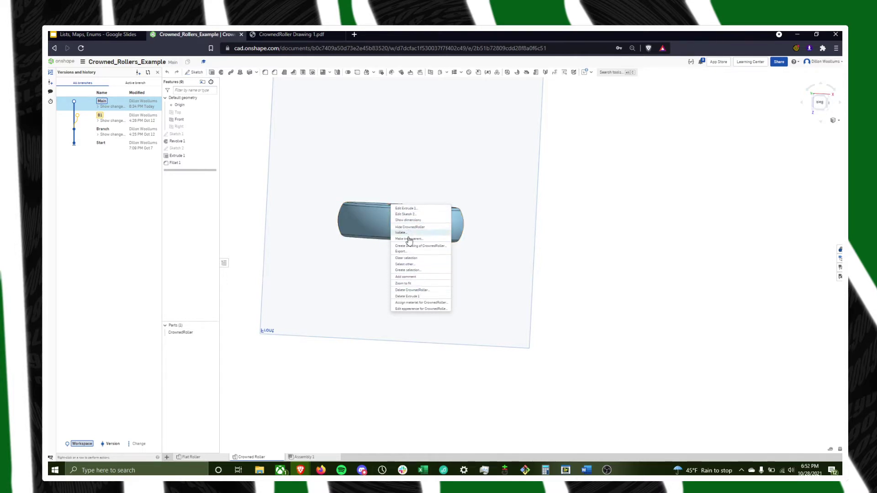
{"action": "left_click", "coordinate": [421, 257]}
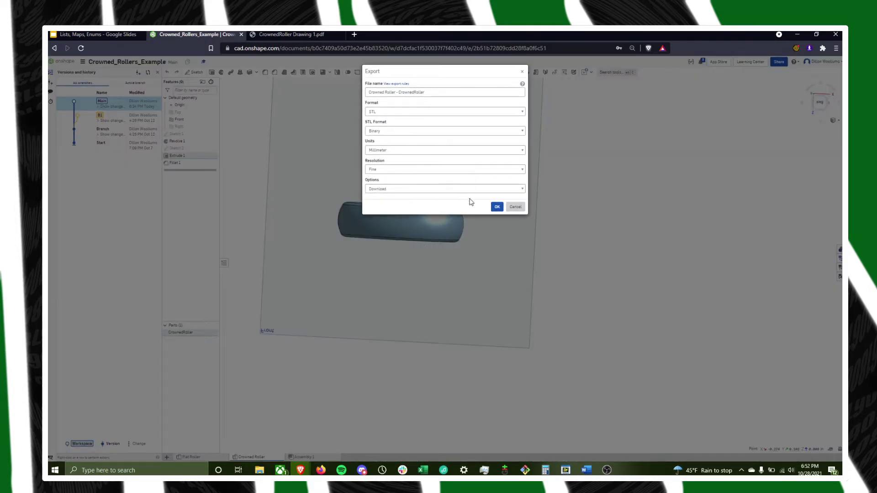
{"action": "left_click", "coordinate": [515, 208]}
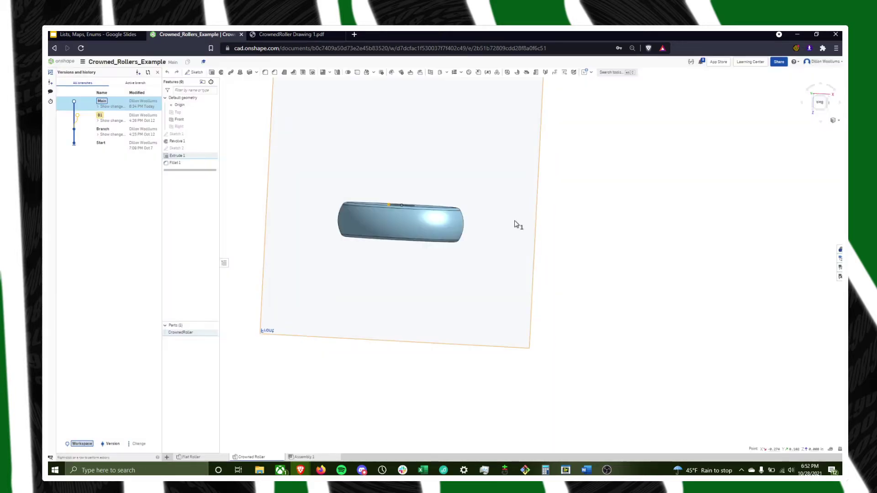
{"action": "right_click_drag", "start_coordinate": [514, 225], "coordinate": [493, 201]}
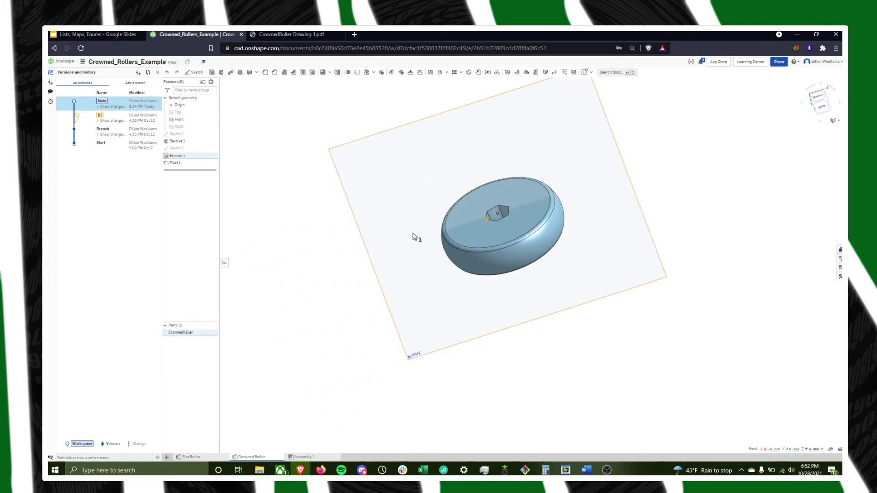
{"action": "middle_click_drag", "start_coordinate": [635, 231], "coordinate": [544, 324]}
{"action": "right_click_drag", "start_coordinate": [331, 268], "coordinate": [450, 225]}
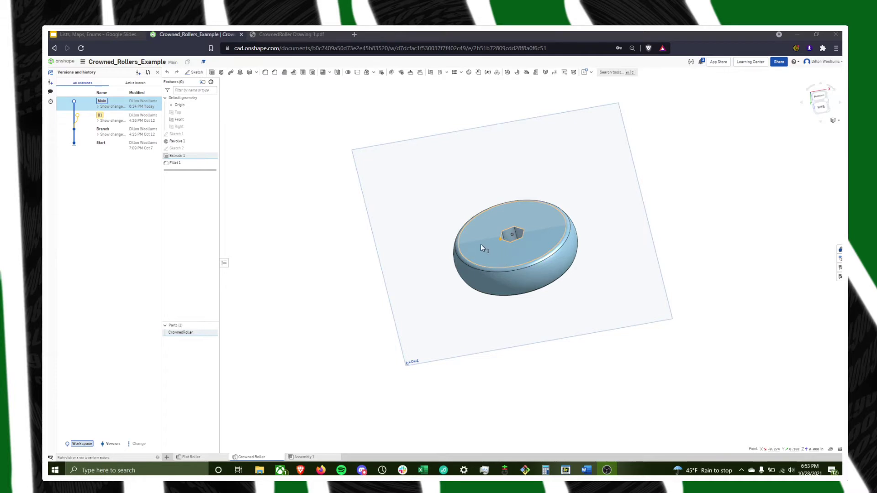
{"action": "right_click_drag", "start_coordinate": [632, 261], "coordinate": [597, 225]}
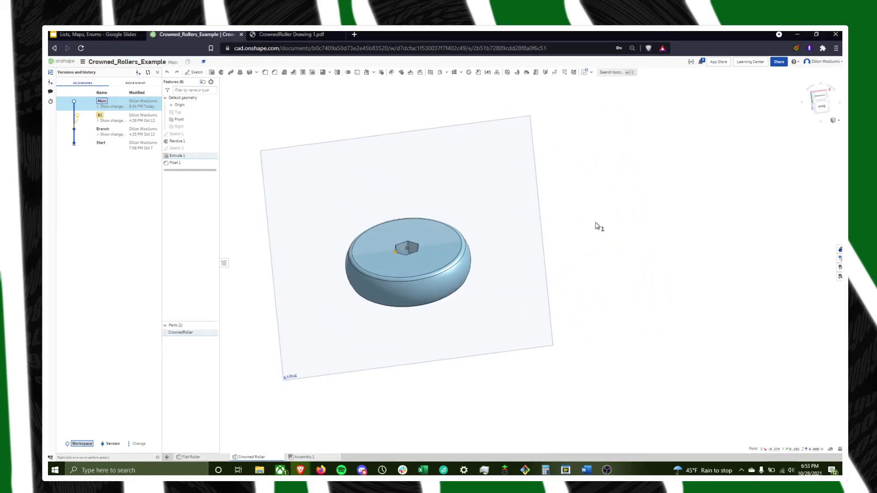
Create a drawing of the CrownedRoller part from Onshape's ANSI_A_INCH.dwt template with no views.
{"action": "right_click", "coordinate": [180, 336]}
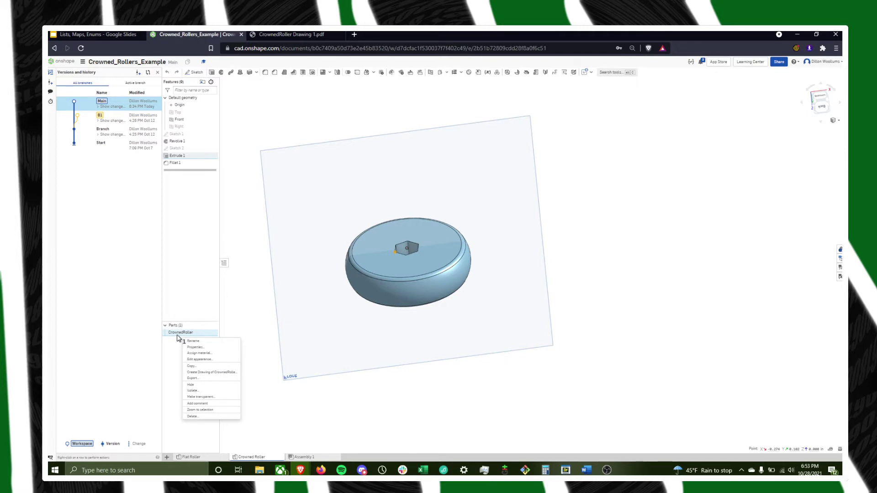
{"action": "left_click", "coordinate": [226, 374]}
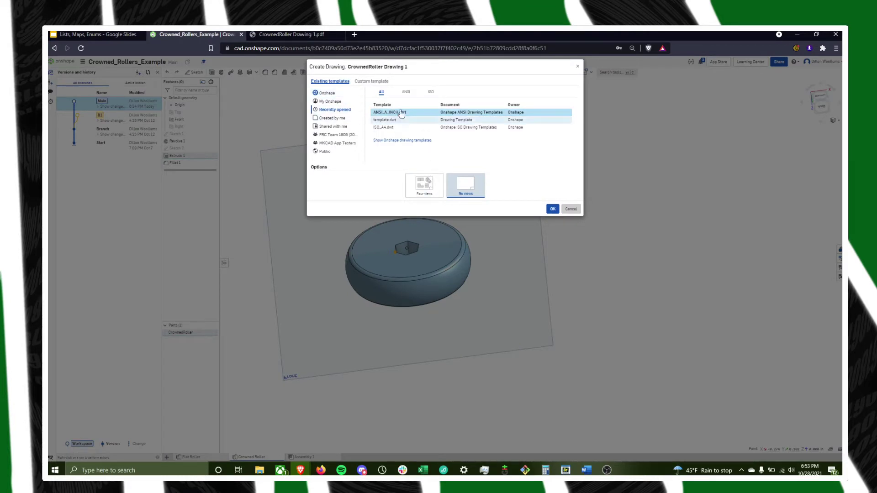
{"action": "left_click", "coordinate": [333, 93]}
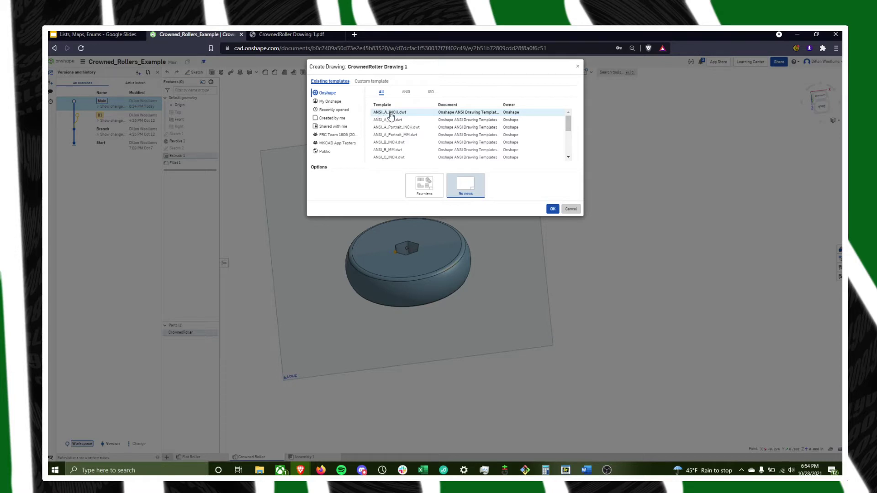
{"action": "left_click", "coordinate": [416, 187]}
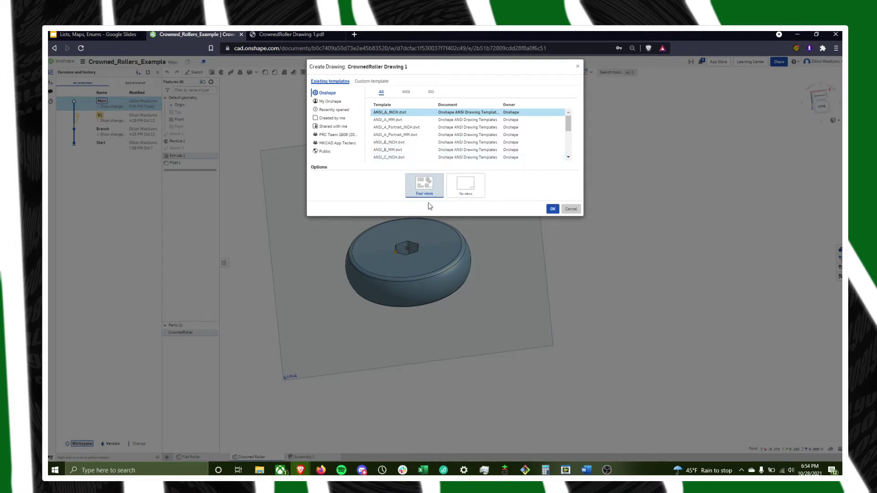
{"action": "left_click", "coordinate": [474, 191]}
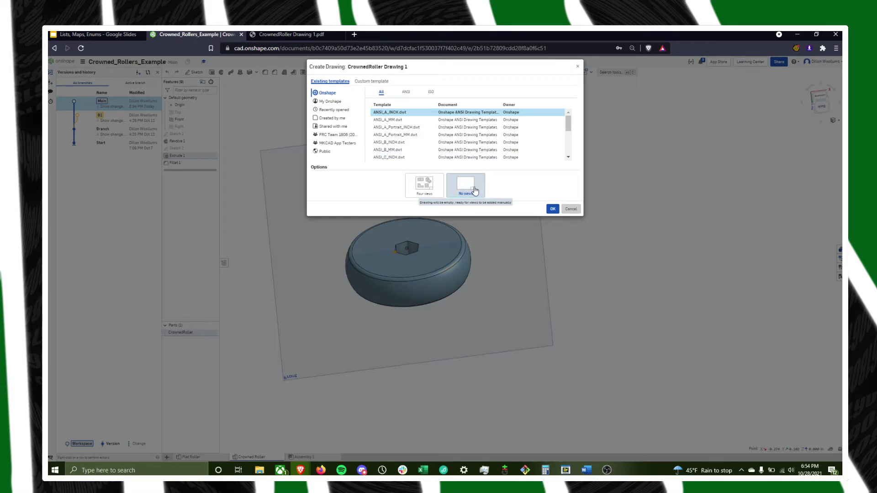
{"action": "left_click", "coordinate": [553, 211]}
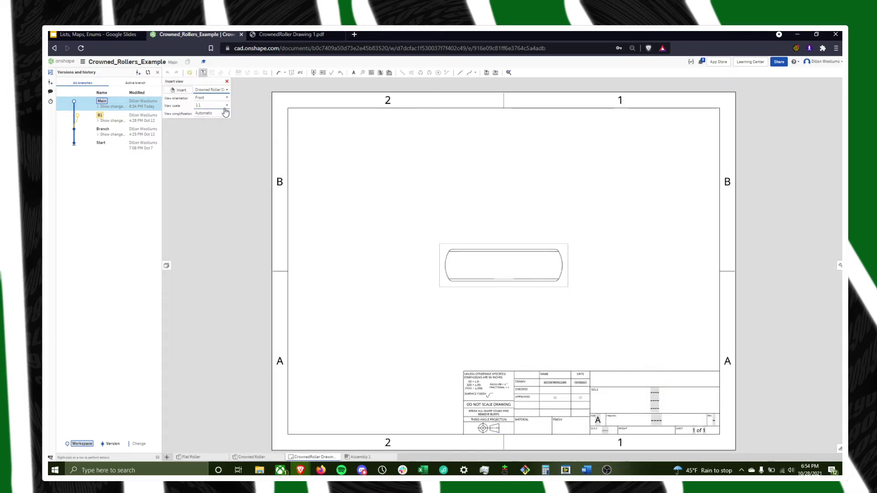
Place a front view of the crowned roller at 1:1 scale in the lower-left area of the sheet.
{"action": "left_click", "coordinate": [226, 105]}
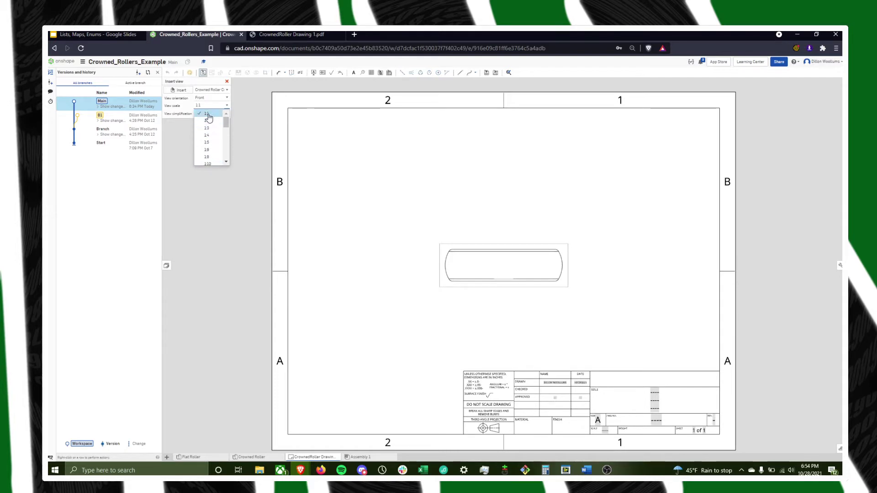
{"action": "left_click", "coordinate": [206, 113]}
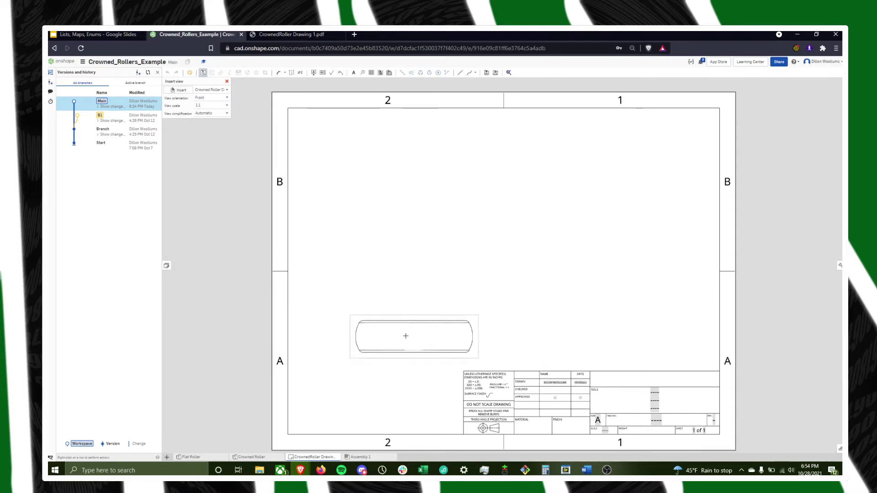
{"action": "left_click", "coordinate": [408, 331]}
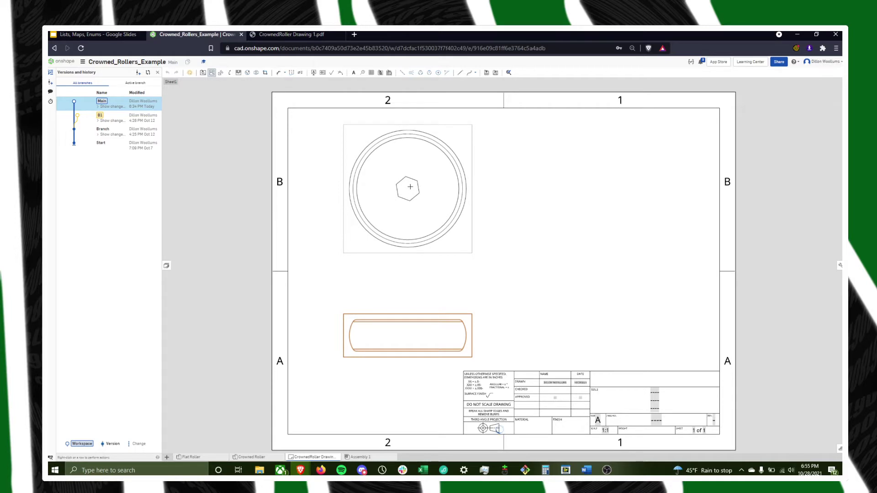
Project a top view above the front view and a side view to the right of it, then end the projection.
{"action": "left_click", "coordinate": [410, 186]}
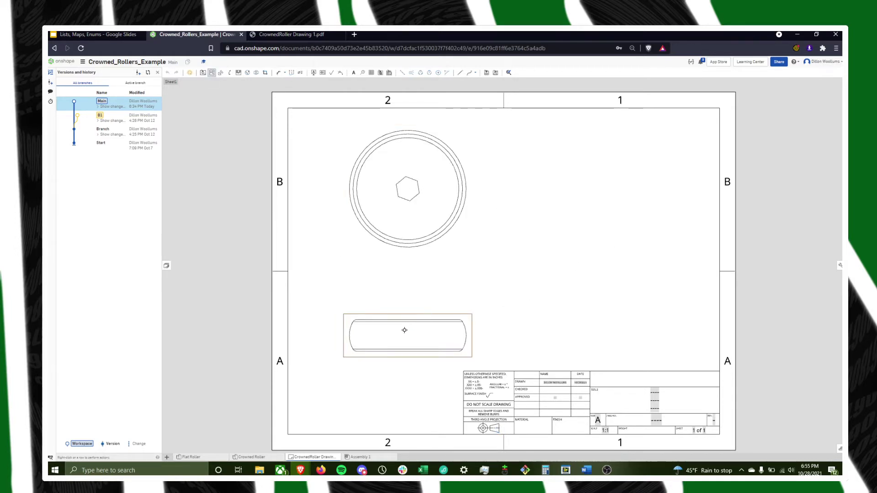
{"action": "mouse_move", "coordinate": [408, 328]}
{"action": "left_mouse_down"}
{"action": "mouse_move", "coordinate": [589, 328]}
{"action": "mouse_move", "coordinate": [496, 324]}
{"action": "mouse_move", "coordinate": [633, 337]}
{"action": "left_mouse_up"}
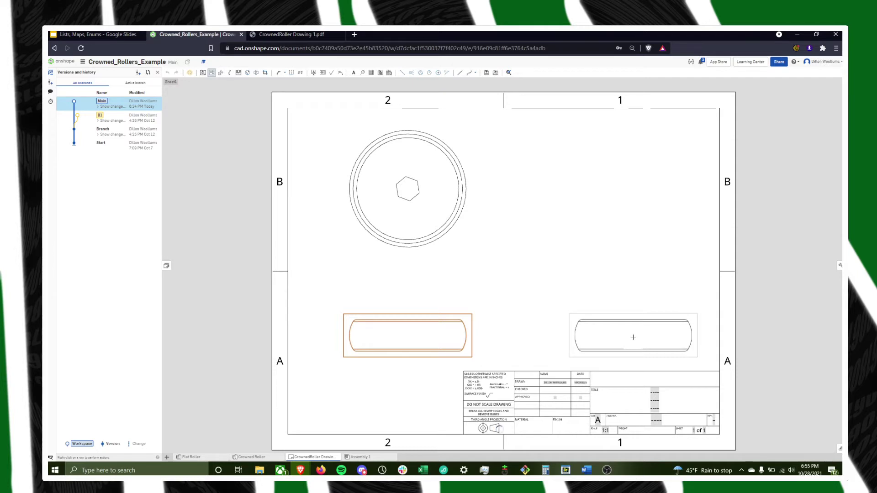
{"action": "key", "text": "Escape"}
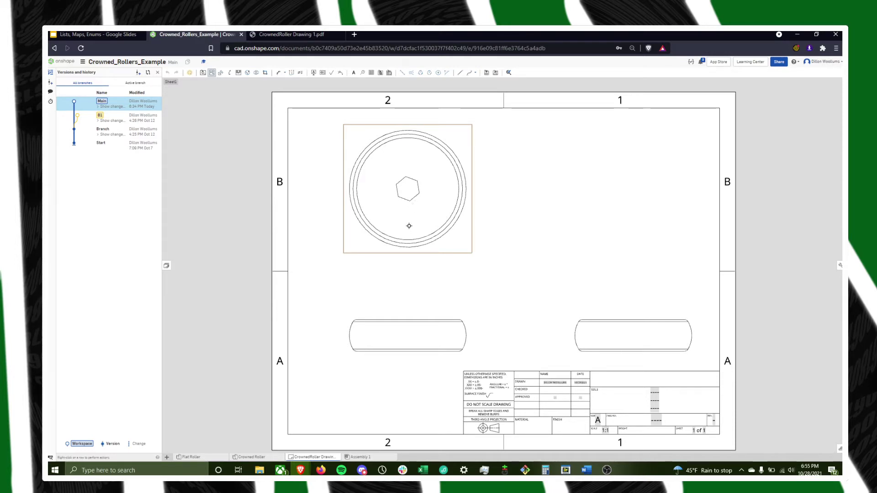
{"action": "left_click", "coordinate": [388, 168]}
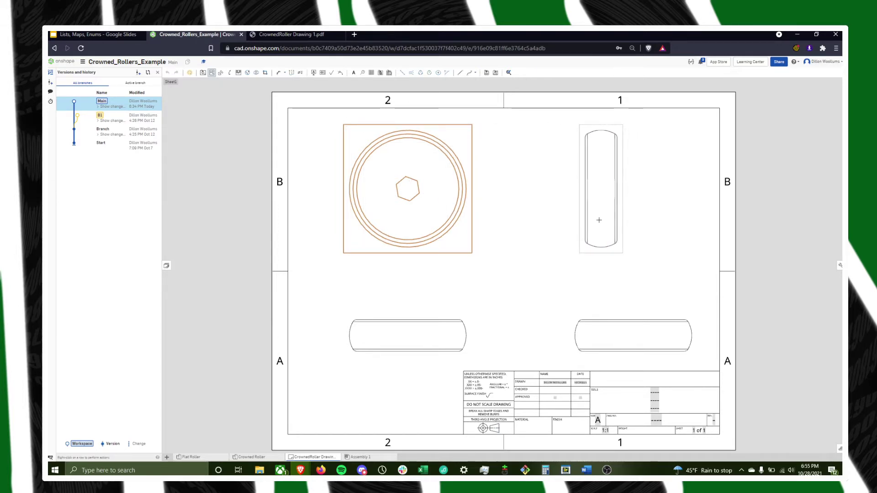
{"action": "key", "text": "Escape"}
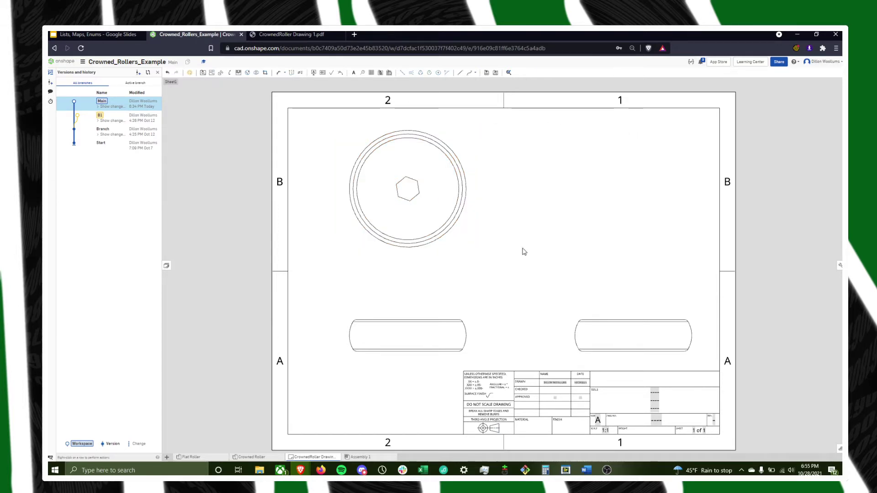
{"action": "left_click", "coordinate": [395, 324]}
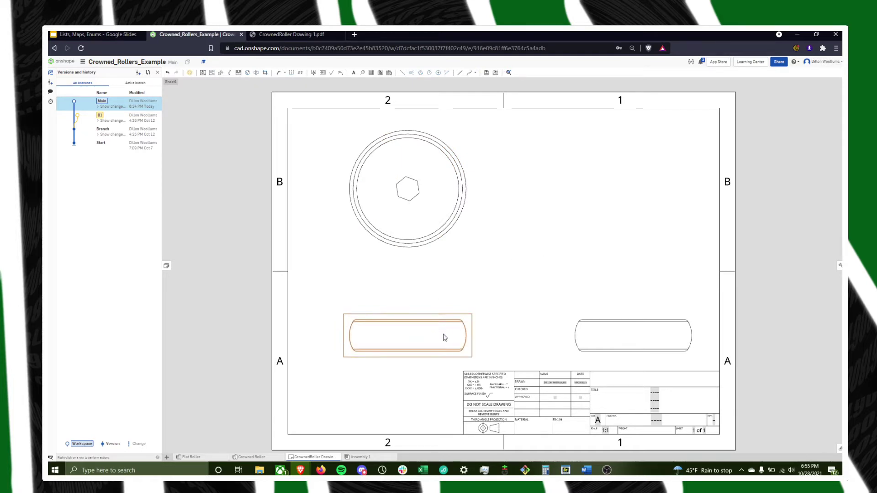
{"action": "left_click", "coordinate": [564, 287]}
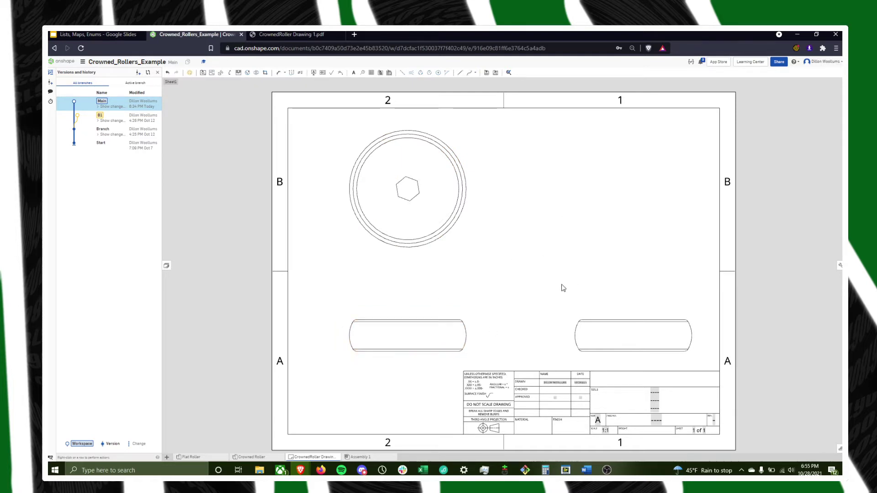
{"action": "left_click", "coordinate": [466, 333]}
{"action": "left_click", "coordinate": [496, 297]}
{"action": "right_click", "coordinate": [460, 324]}
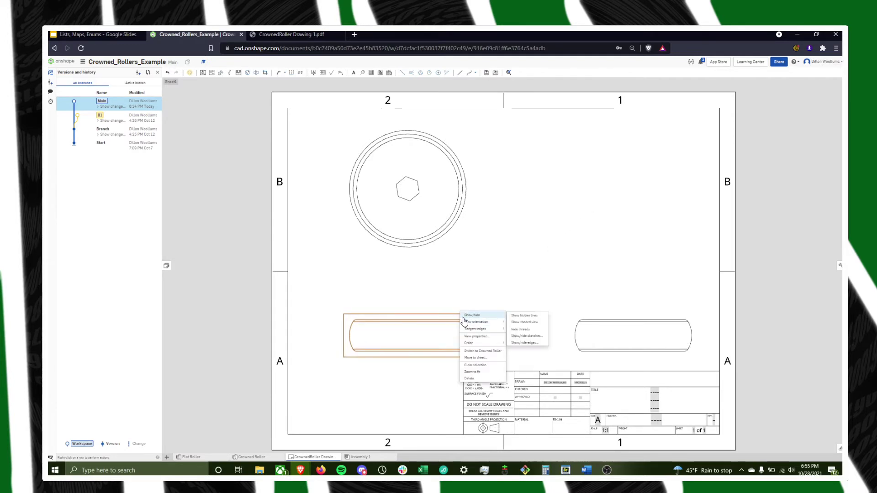
{"action": "right_click", "coordinate": [446, 318]}
{"action": "mouse_move", "coordinate": [446, 317]}
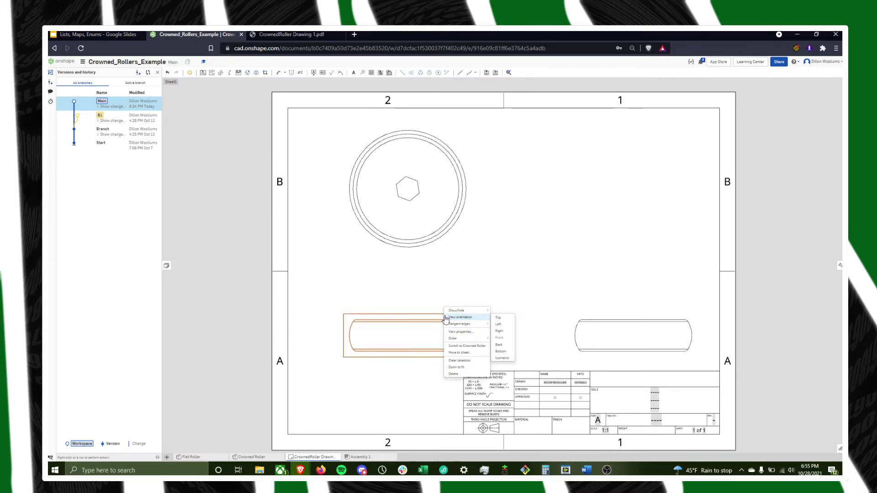
{"action": "mouse_move", "coordinate": [473, 340]}
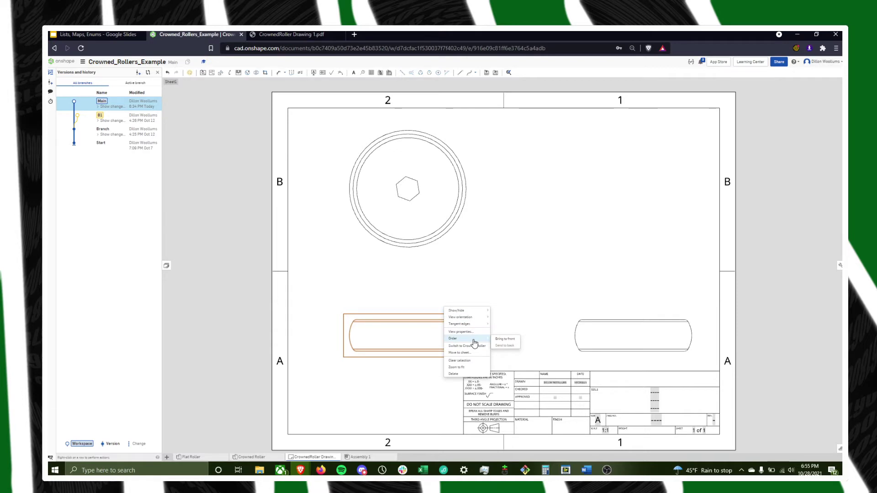
{"action": "left_click", "coordinate": [574, 285]}
{"action": "left_click", "coordinate": [578, 336]}
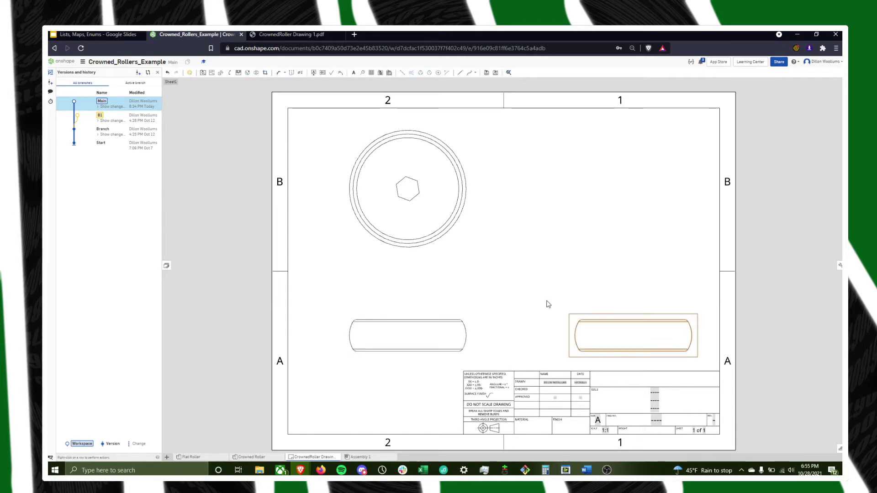
{"action": "left_click", "coordinate": [516, 300]}
{"action": "left_click", "coordinate": [447, 324]}
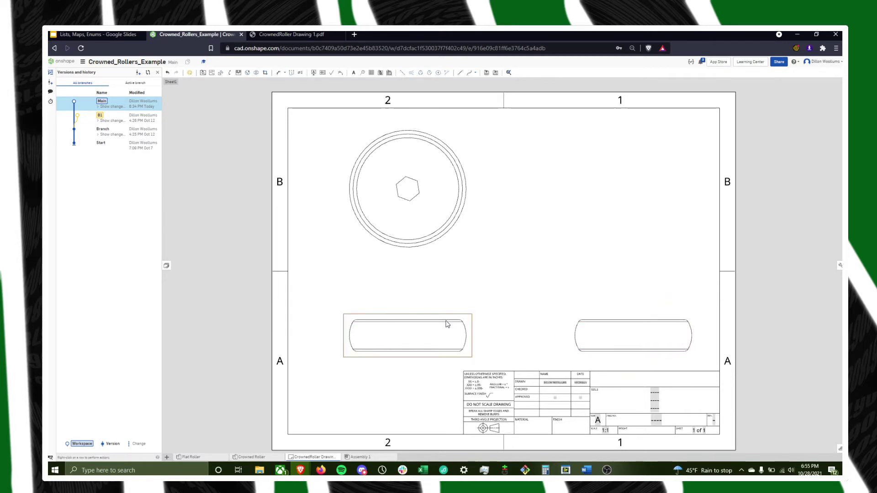
Move the projected top view slightly down on the sheet, keeping it above the front view.
{"action": "left_click", "coordinate": [467, 144]}
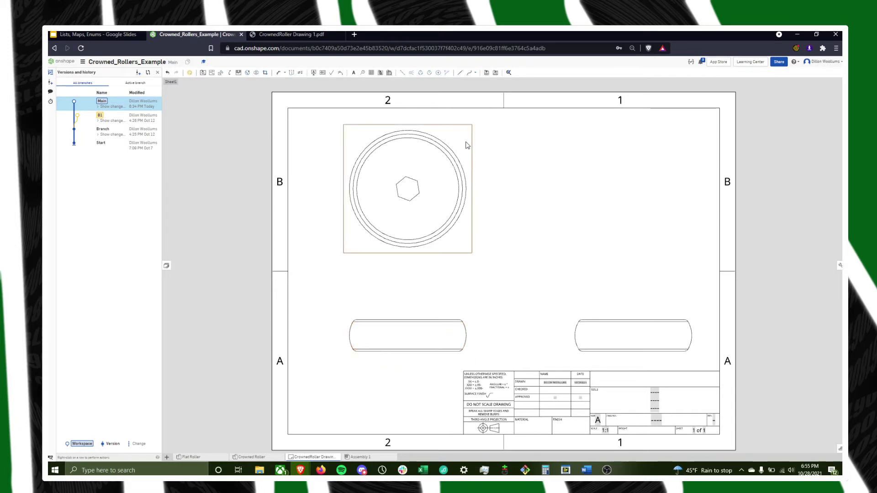
{"action": "left_click", "coordinate": [536, 196]}
{"action": "left_click", "coordinate": [467, 143]}
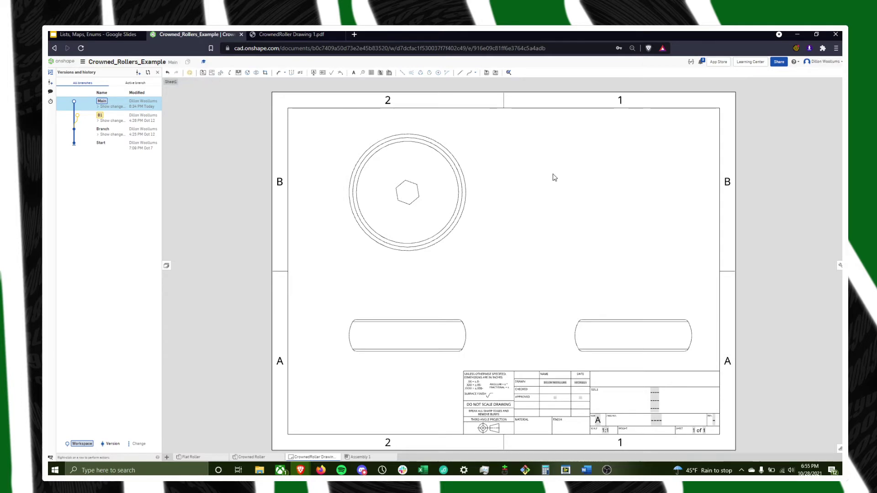
Insert an isometric view of the crowned roller at the sheet's 1:1 scale in the sheet's upper-right area.
{"action": "left_click", "coordinate": [203, 72]}
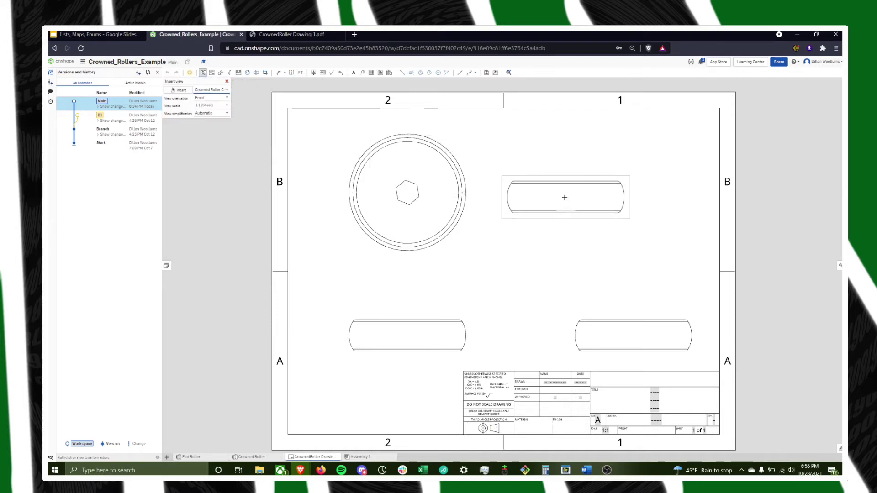
{"action": "left_click", "coordinate": [211, 97]}
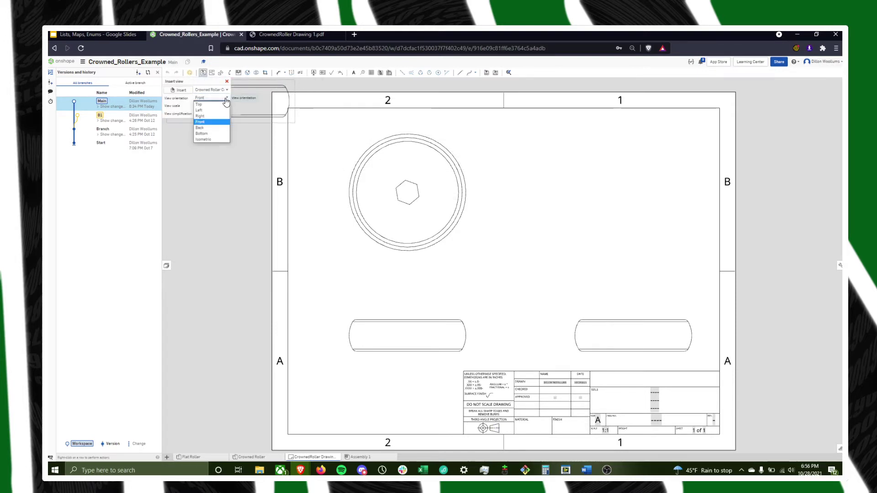
{"action": "left_click", "coordinate": [213, 139]}
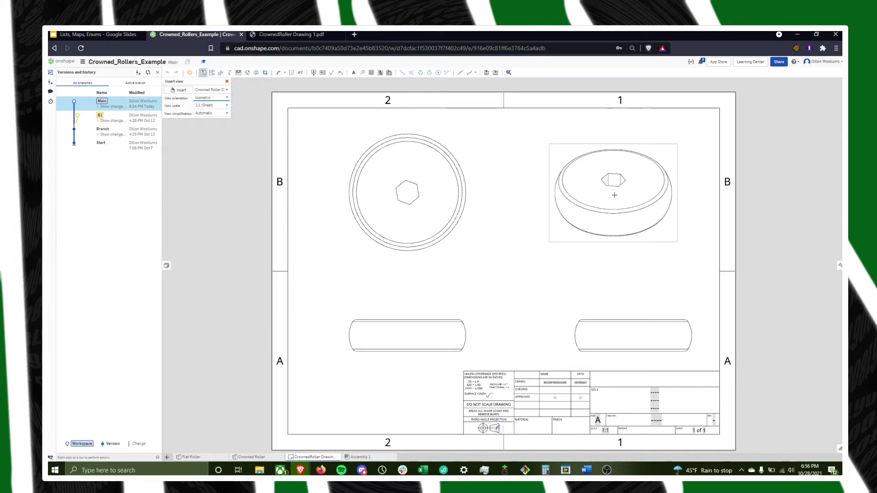
{"action": "left_click", "coordinate": [617, 193]}
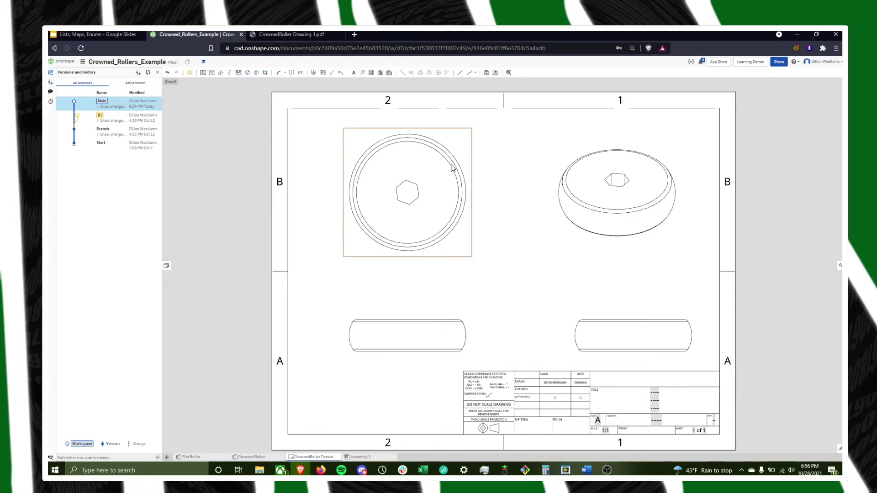
Dimension the diameters of the three concentric circles in the top view, placing the labels to the right of the view.
{"action": "key", "text": "d"}
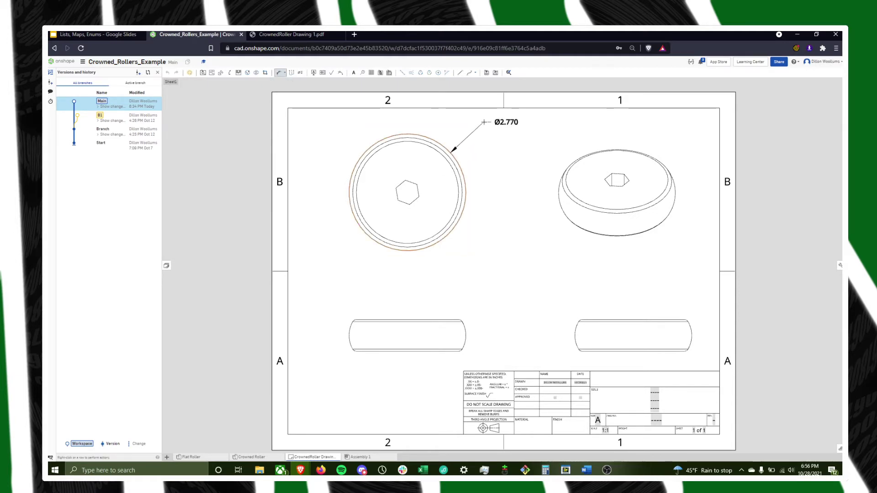
{"action": "left_click", "coordinate": [474, 143]}
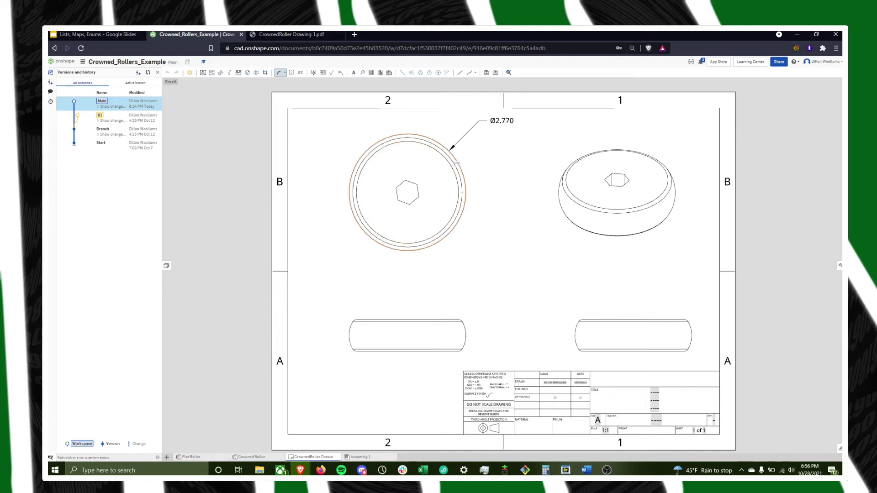
{"action": "key", "text": "Escape"}
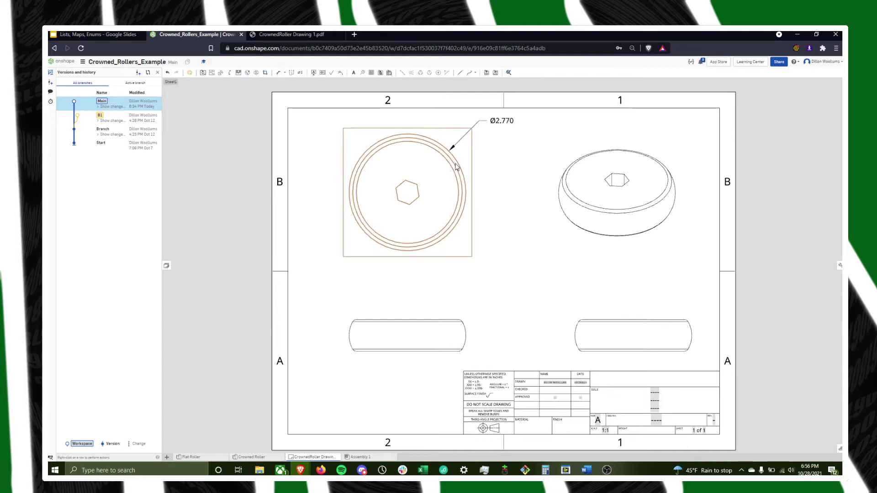
{"action": "key", "text": "d"}
{"action": "left_click", "coordinate": [458, 169]}
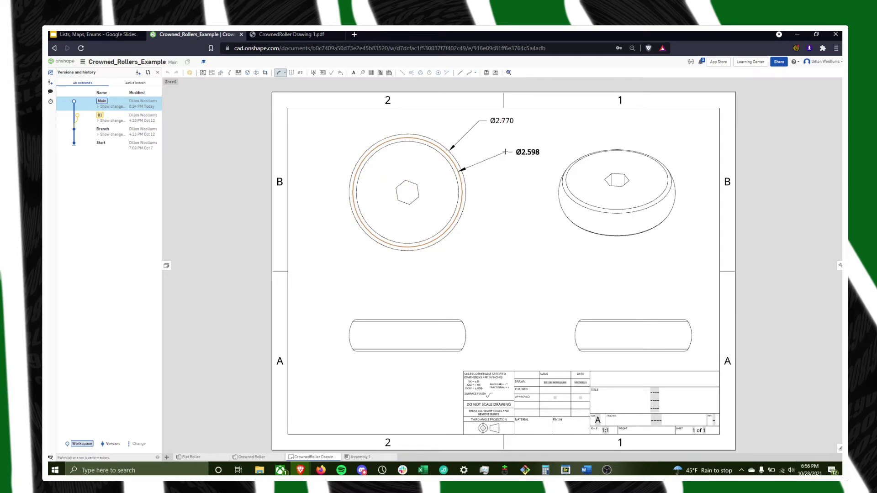
{"action": "left_click", "coordinate": [501, 146]}
{"action": "key", "text": "Escape"}
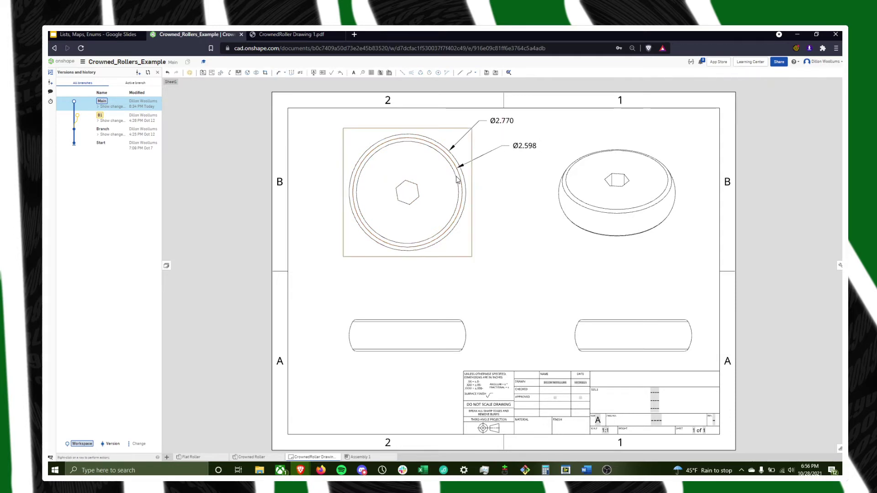
{"action": "key", "text": "d"}
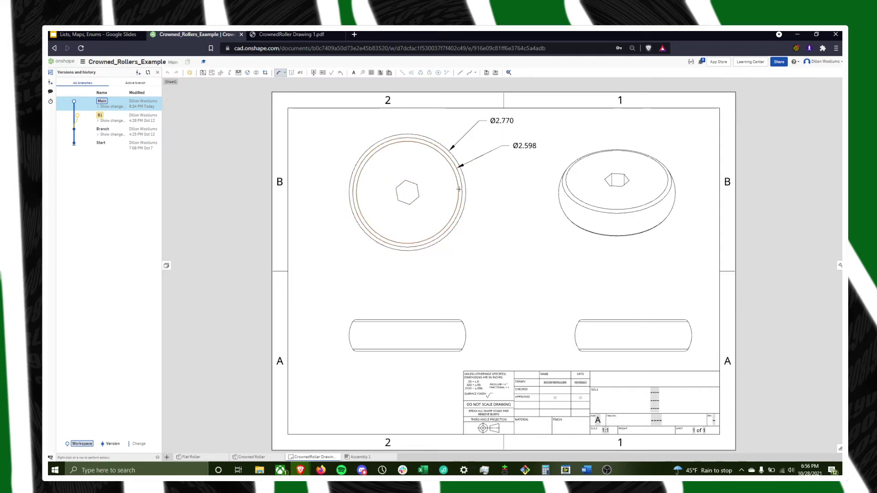
{"action": "left_click", "coordinate": [459, 189]}
{"action": "left_click", "coordinate": [502, 168]}
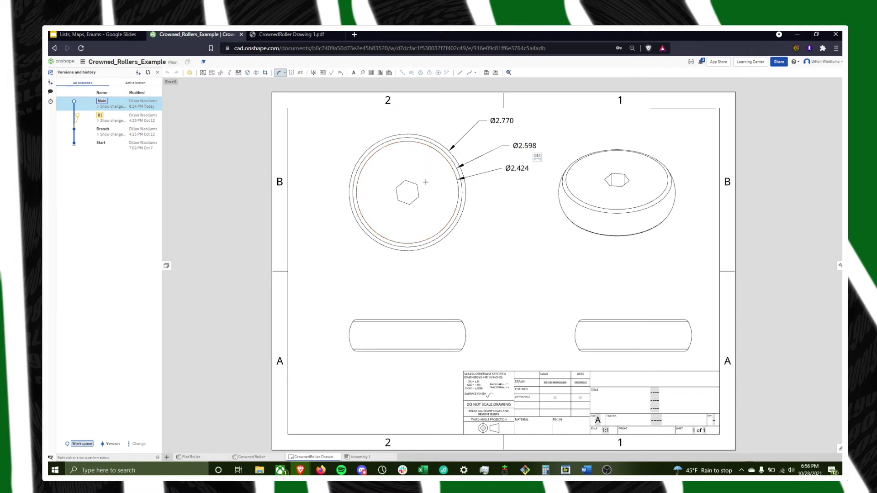
Dimension the hexagonal hole's width across two opposite flats in the top view, with the label below the hexagon.
{"action": "left_click", "coordinate": [418, 190]}
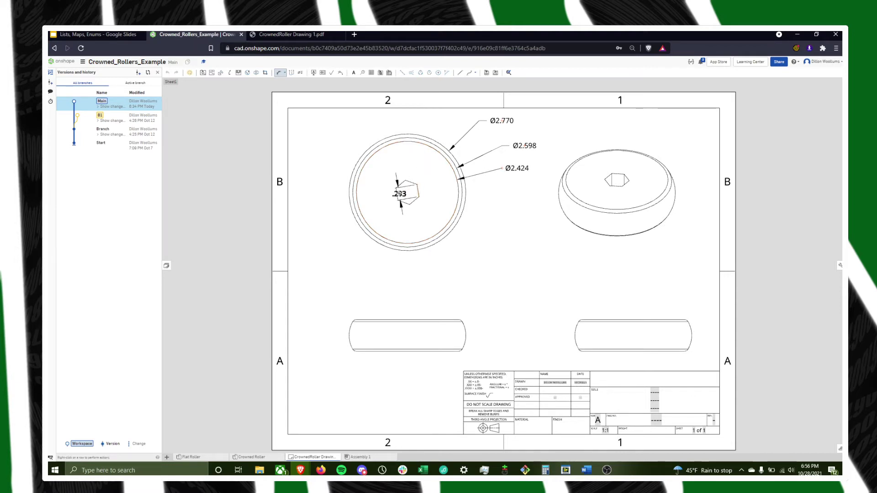
{"action": "left_click", "coordinate": [396, 194]}
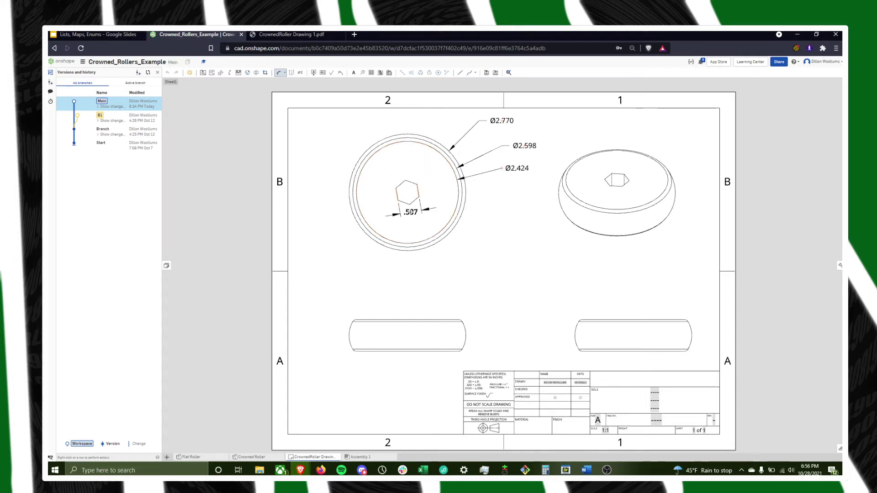
{"action": "left_click", "coordinate": [423, 228]}
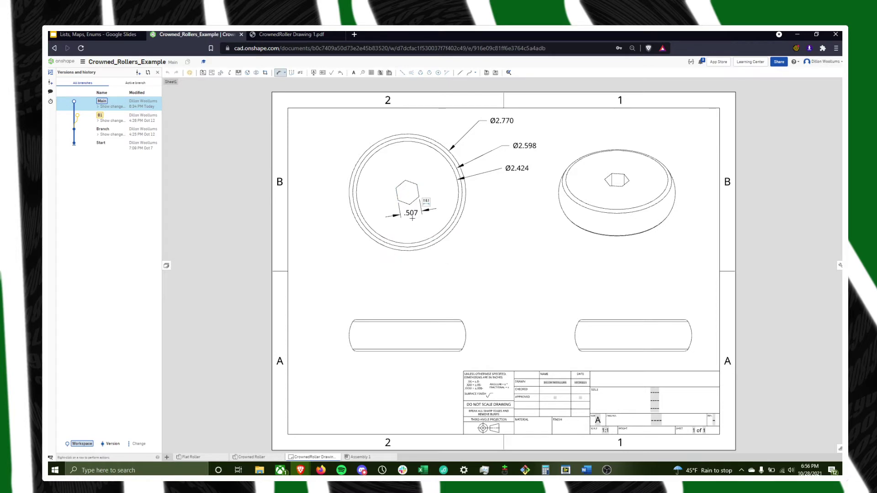
Dimension the roller's height between the upper and lower edges of the front view, with the label left of it.
{"action": "left_click", "coordinate": [396, 320]}
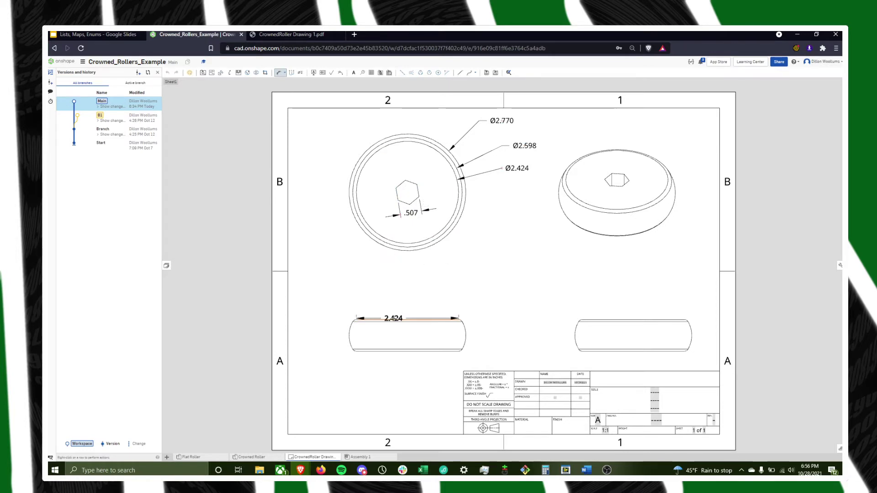
{"action": "left_click", "coordinate": [390, 350]}
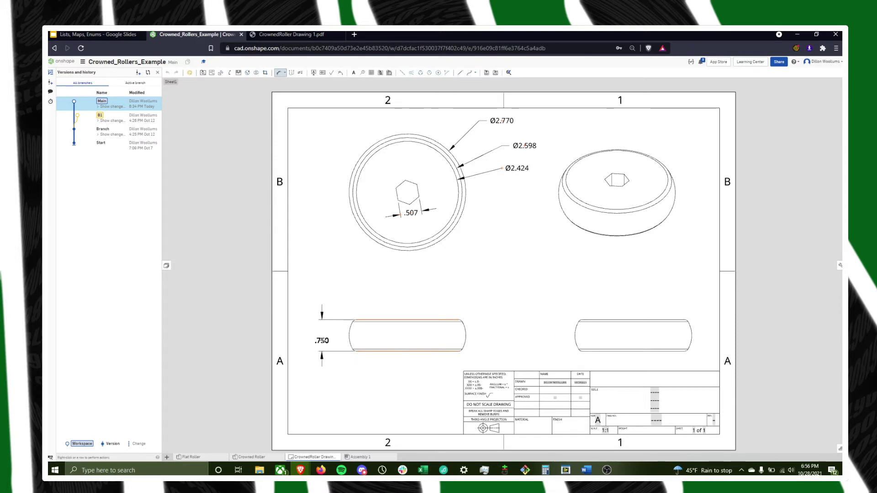
{"action": "left_click", "coordinate": [322, 341]}
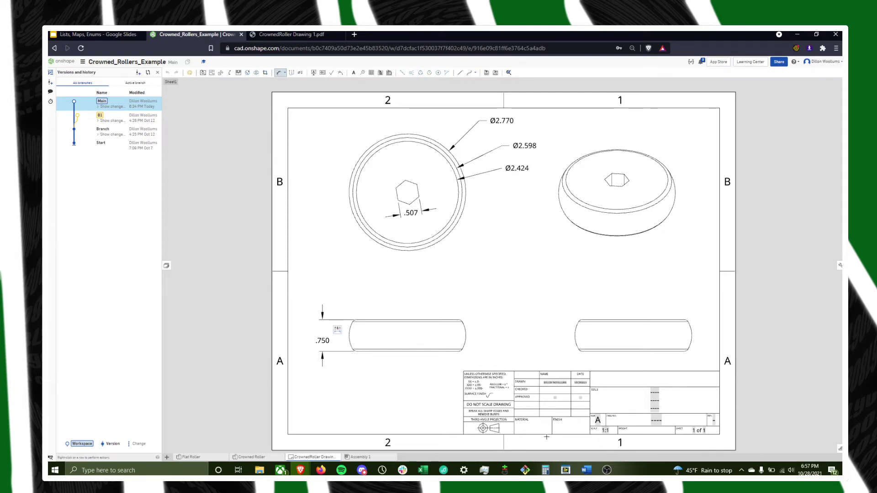
Examine the title block's drawn-by, date, approval, title, size, drawing number and scale fields.
{"action": "scroll", "coordinate": [566, 403], "scroll_direction": "up", "scroll_amount": 6}
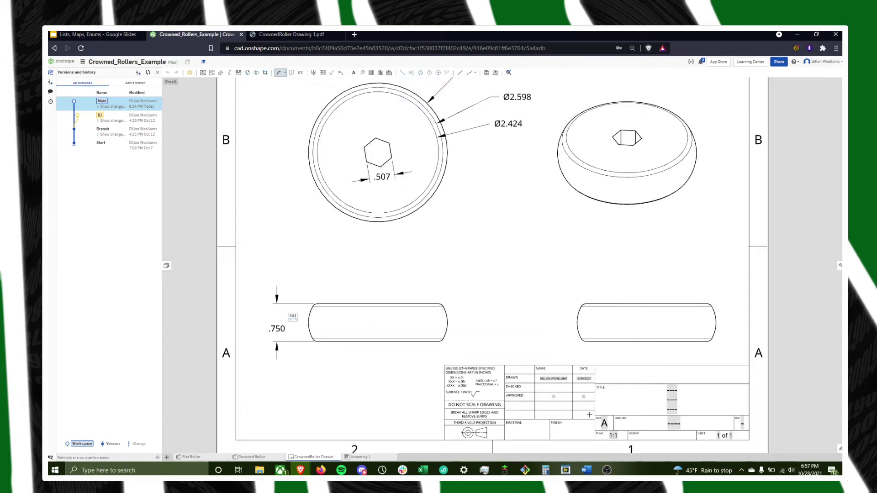
{"action": "middle_click_drag", "start_coordinate": [565, 253], "coordinate": [509, 236]}
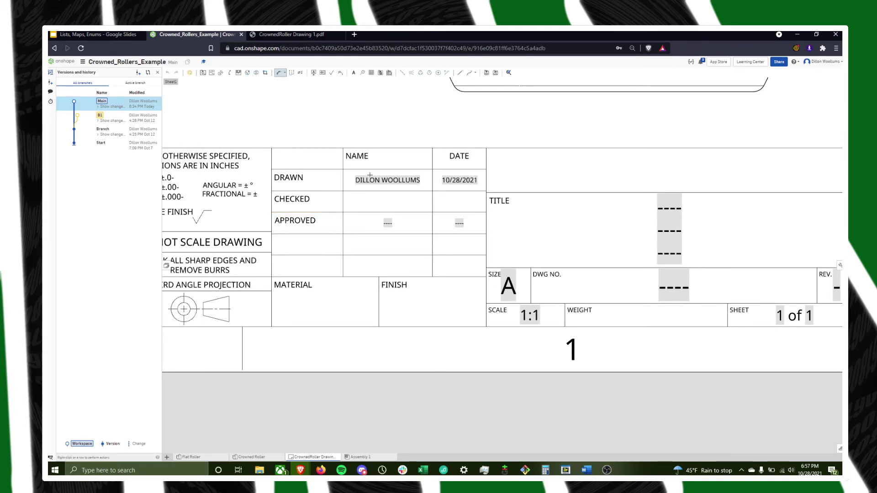
{"action": "scroll", "coordinate": [544, 238], "scroll_direction": "down", "scroll_amount": 3}
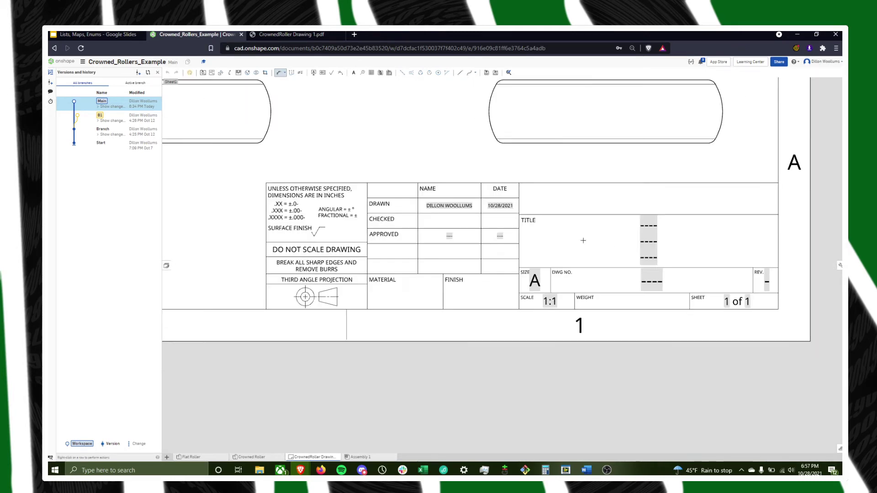
{"action": "middle_click_drag", "start_coordinate": [583, 241], "coordinate": [480, 254]}
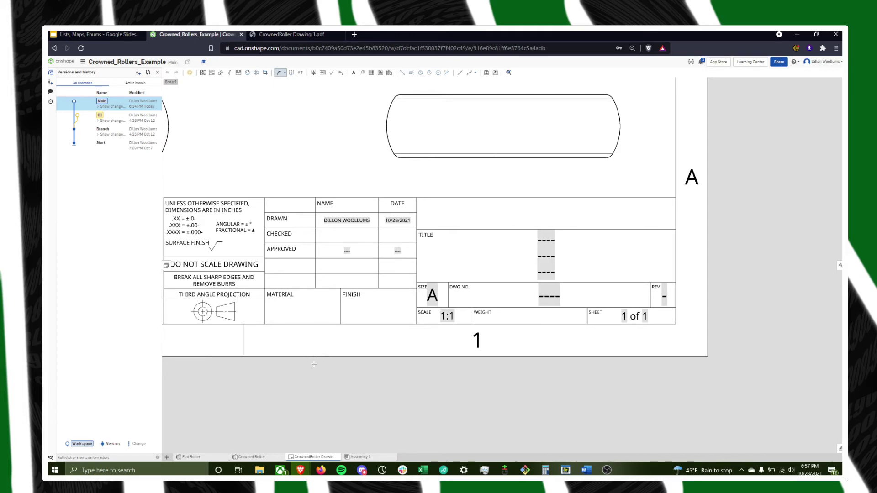
Dimension the radii of the front view's right crowned side and its upper-right corner fillet.
{"action": "scroll", "coordinate": [448, 245], "scroll_direction": "down", "scroll_amount": 5}
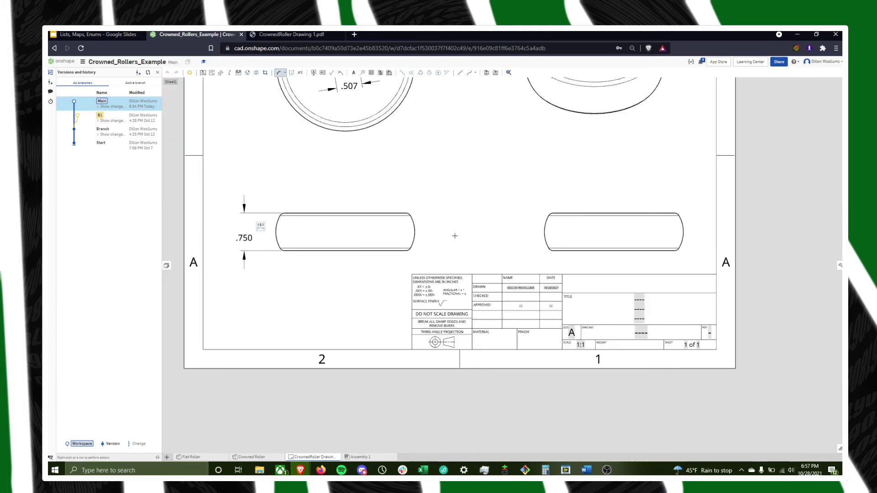
{"action": "middle_click_drag", "start_coordinate": [468, 213], "coordinate": [440, 269]}
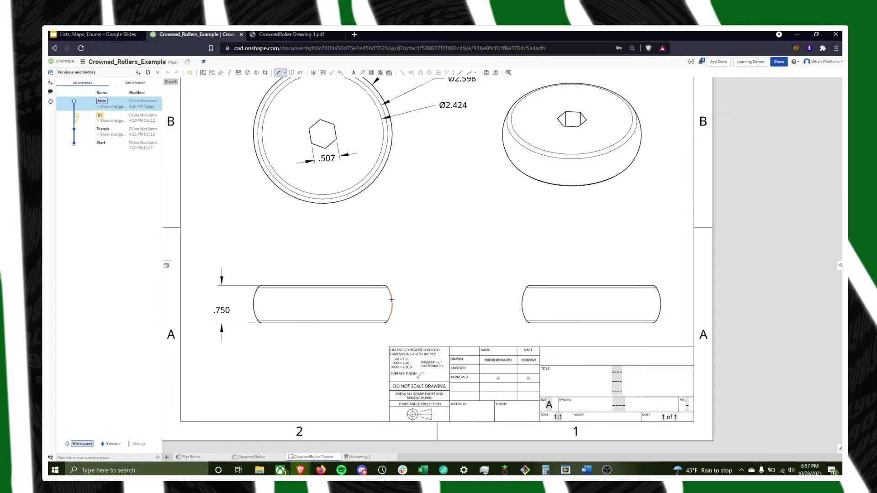
{"action": "left_click", "coordinate": [390, 303]}
{"action": "left_click", "coordinate": [448, 296]}
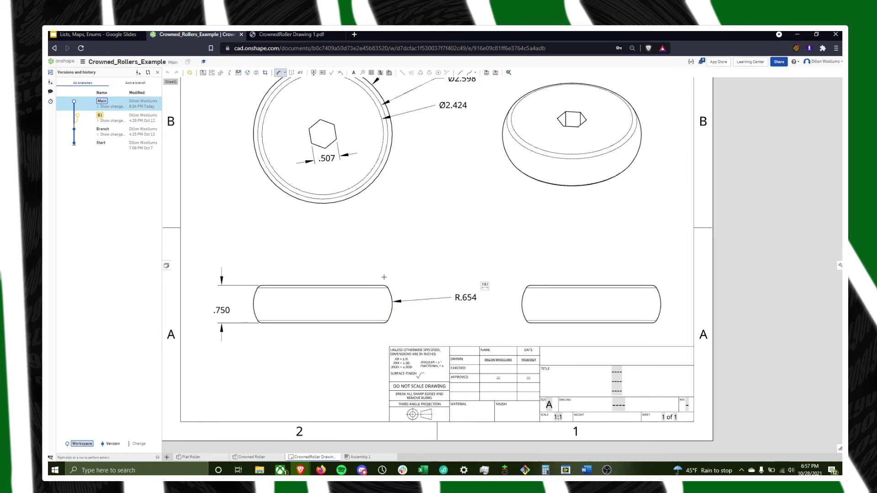
{"action": "scroll", "coordinate": [394, 292], "scroll_direction": "up", "scroll_amount": 3}
{"action": "scroll", "coordinate": [395, 292], "scroll_direction": "up", "scroll_amount": 2}
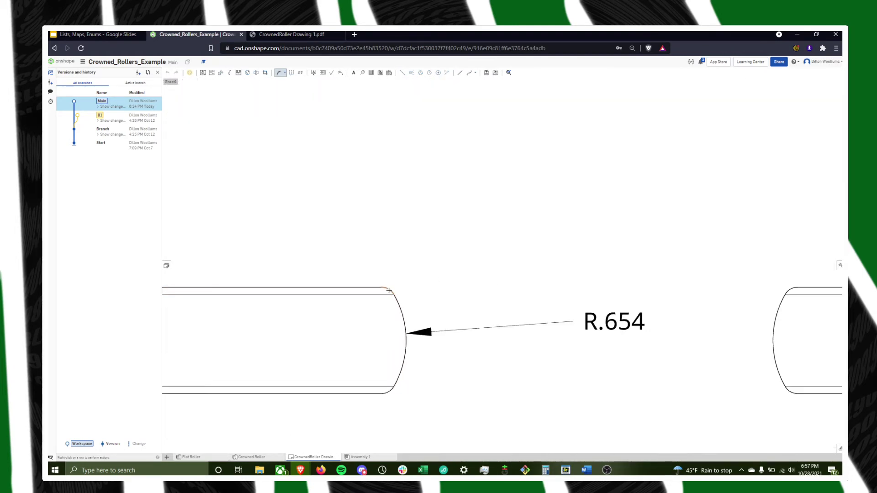
{"action": "left_click", "coordinate": [389, 290]}
{"action": "left_click", "coordinate": [525, 219]}
{"action": "key", "text": "f"}
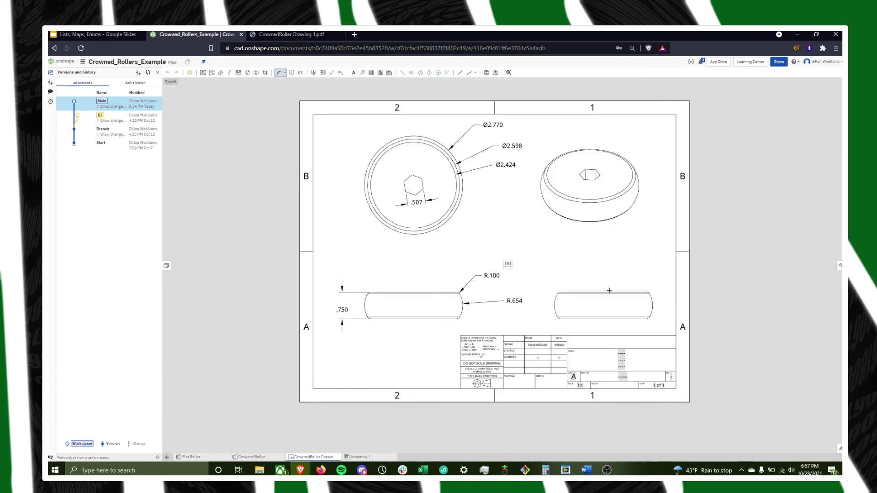
{"action": "middle_click_drag", "start_coordinate": [627, 258], "coordinate": [522, 276]}
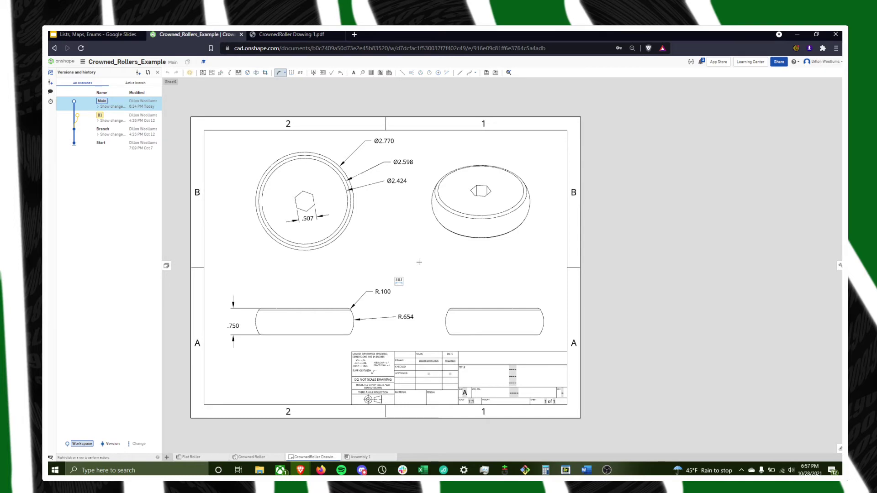
{"action": "mouse_move", "coordinate": [419, 262]}
{"action": "middle_mouse_down"}
{"action": "mouse_move", "coordinate": [411, 226]}
{"action": "mouse_move", "coordinate": [412, 236]}
{"action": "middle_mouse_up"}
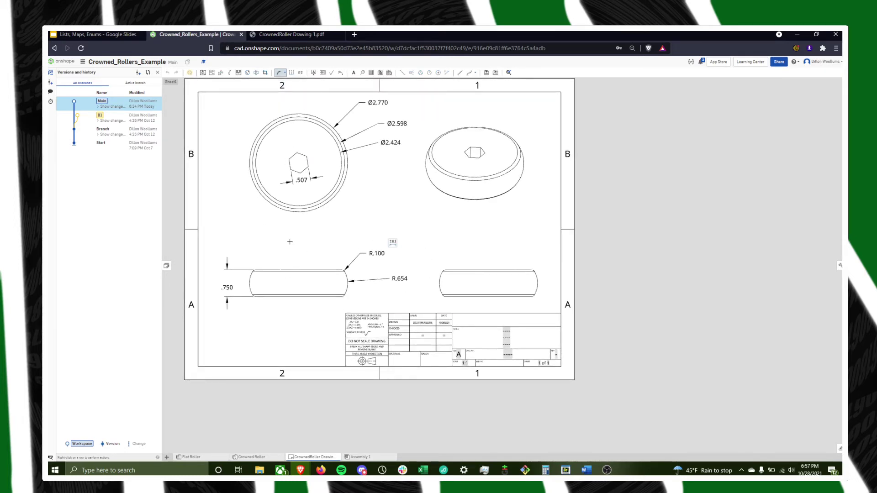
{"action": "mouse_move", "coordinate": [314, 251]}
{"action": "middle_mouse_down"}
{"action": "mouse_move", "coordinate": [336, 251]}
{"action": "mouse_move", "coordinate": [328, 326]}
{"action": "mouse_move", "coordinate": [347, 336]}
{"action": "mouse_move", "coordinate": [372, 294]}
{"action": "middle_mouse_up"}
Create a drawing of the Flat Roller part from Onshape's ANSI_A_INCH.dwt template with no views.
{"action": "left_click", "coordinate": [191, 457]}
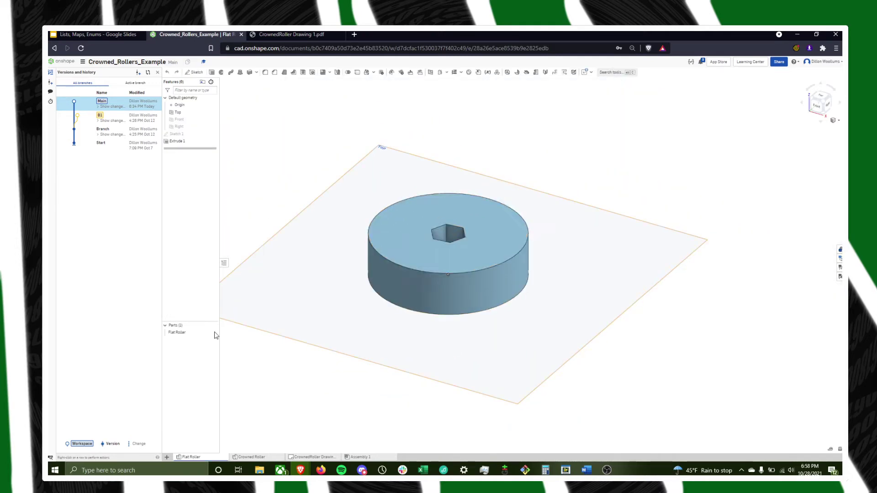
{"action": "right_click", "coordinate": [189, 334]}
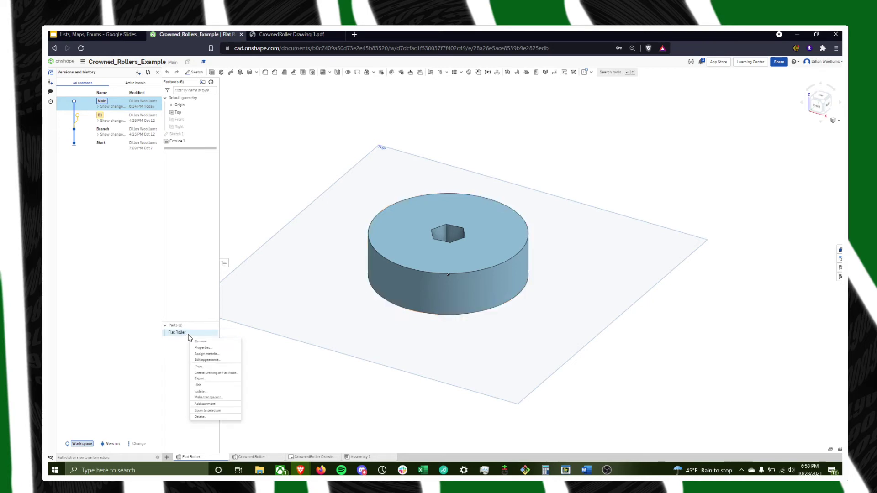
{"action": "left_click", "coordinate": [213, 374]}
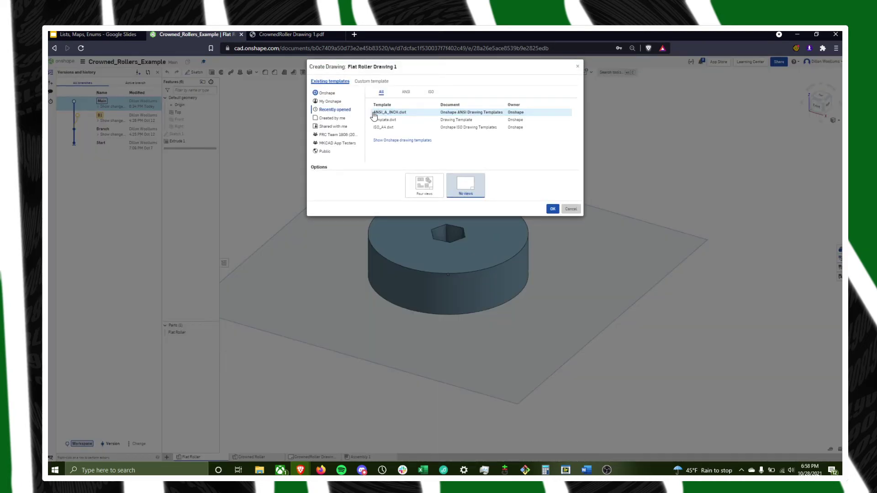
{"action": "left_click", "coordinate": [402, 140]}
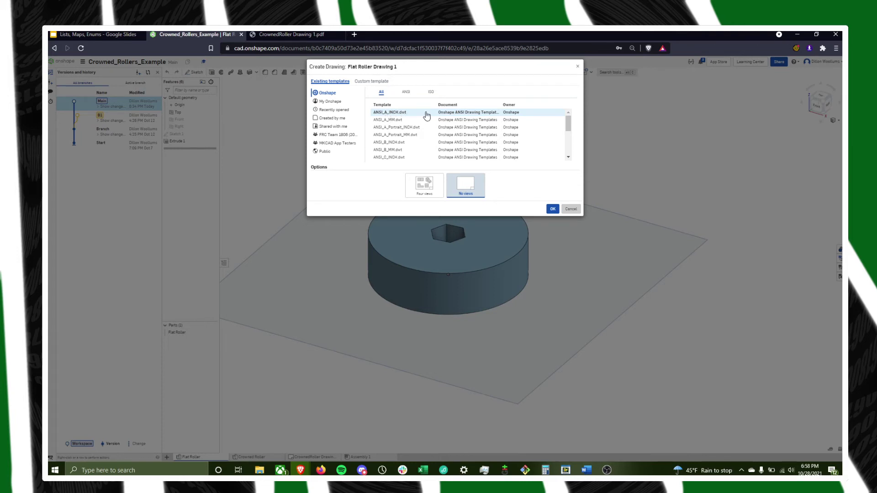
{"action": "left_click", "coordinate": [551, 209]}
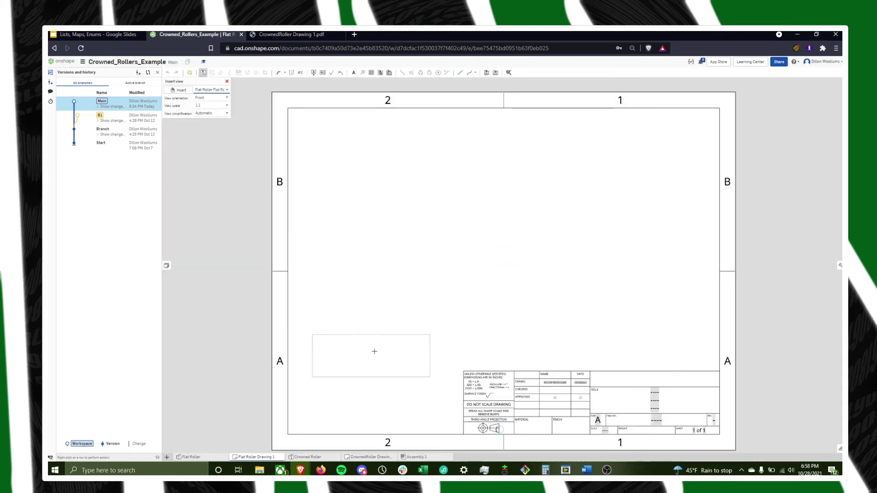
Place the Flat Roller's front view at 1:1 scale, with projected top, side and isometric views.
{"action": "left_click", "coordinate": [382, 325]}
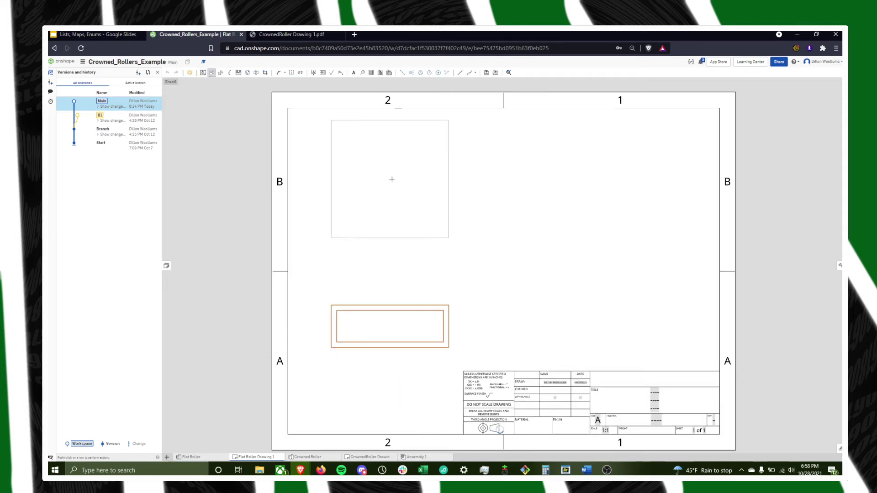
{"action": "left_click", "coordinate": [401, 176]}
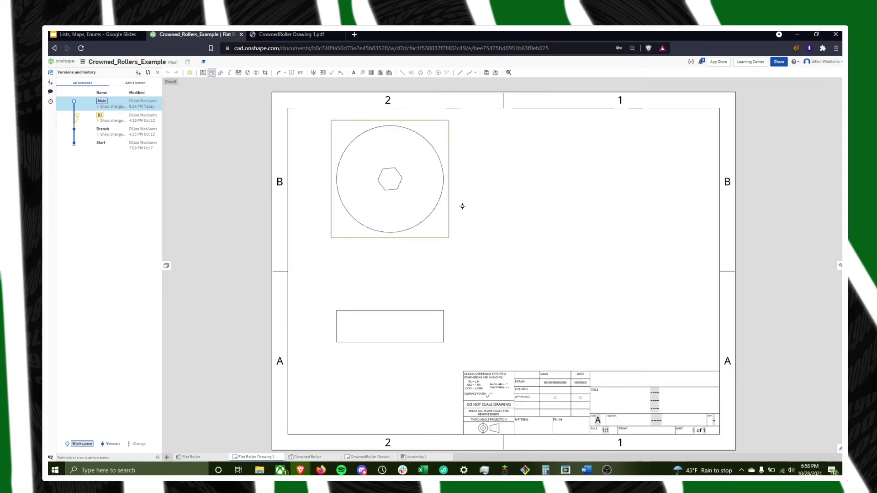
{"action": "left_click", "coordinate": [447, 306]}
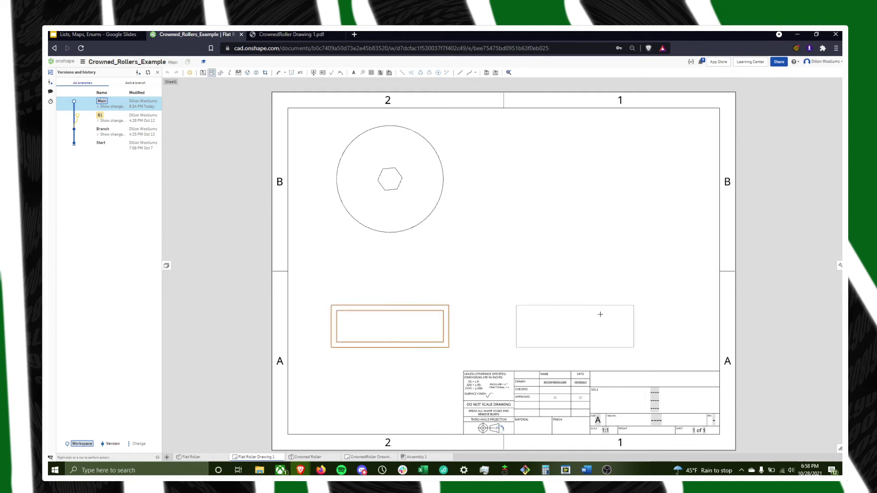
{"action": "left_click", "coordinate": [626, 309]}
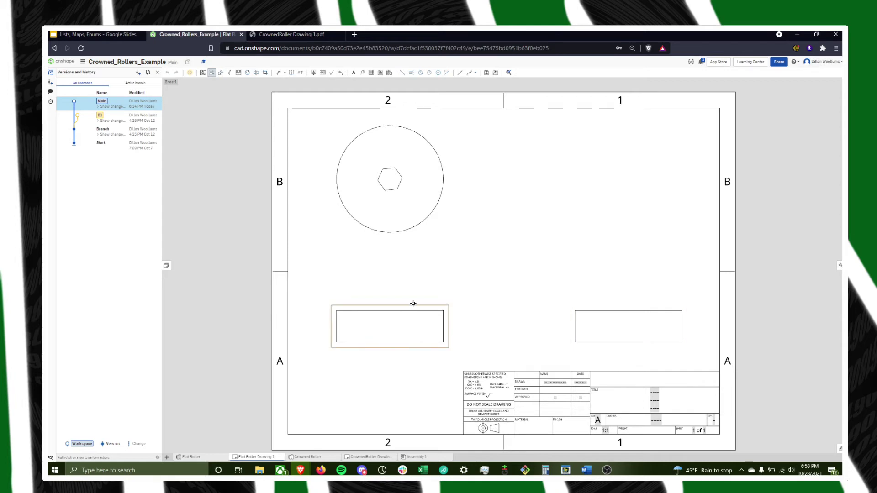
{"action": "left_click", "coordinate": [413, 304]}
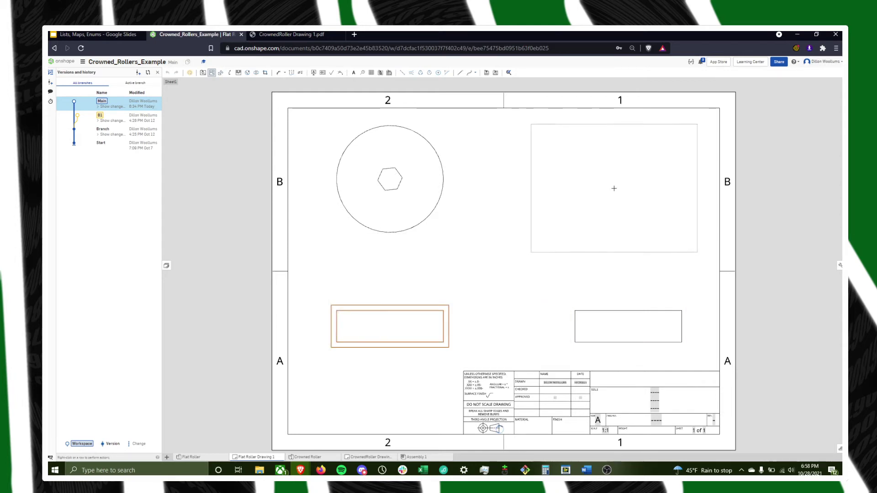
{"action": "left_click", "coordinate": [611, 193]}
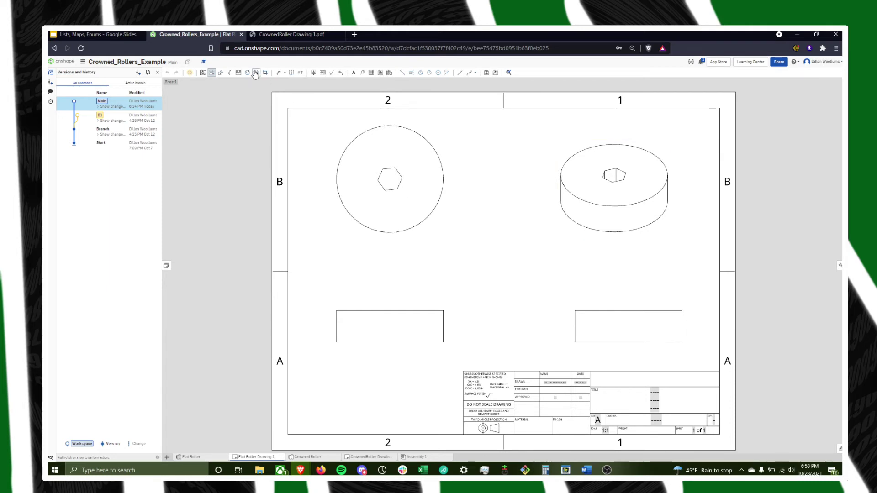
Dimension the outer circle's diameter and the hexagonal hole's across-flats distance in the Flat Roller's top view.
{"action": "left_click", "coordinate": [278, 73]}
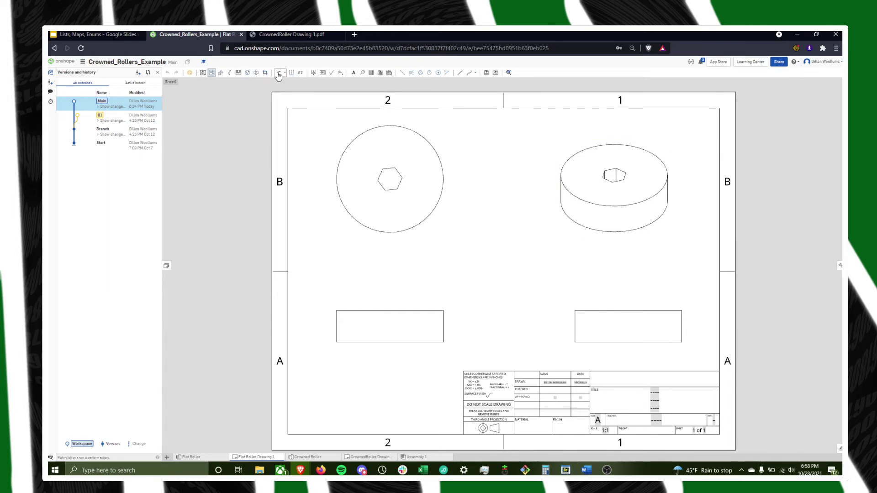
{"action": "left_click", "coordinate": [351, 144]}
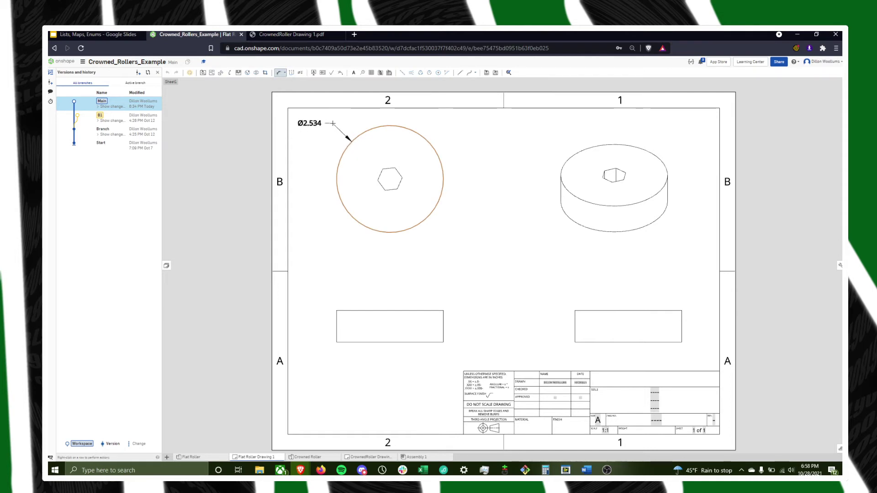
{"action": "left_click", "coordinate": [283, 74]}
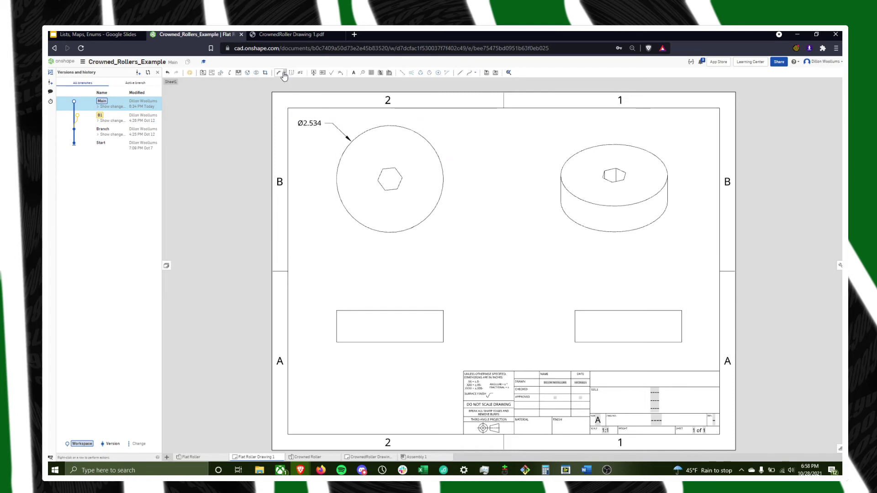
{"action": "left_click", "coordinate": [283, 74]}
{"action": "left_click", "coordinate": [389, 168]}
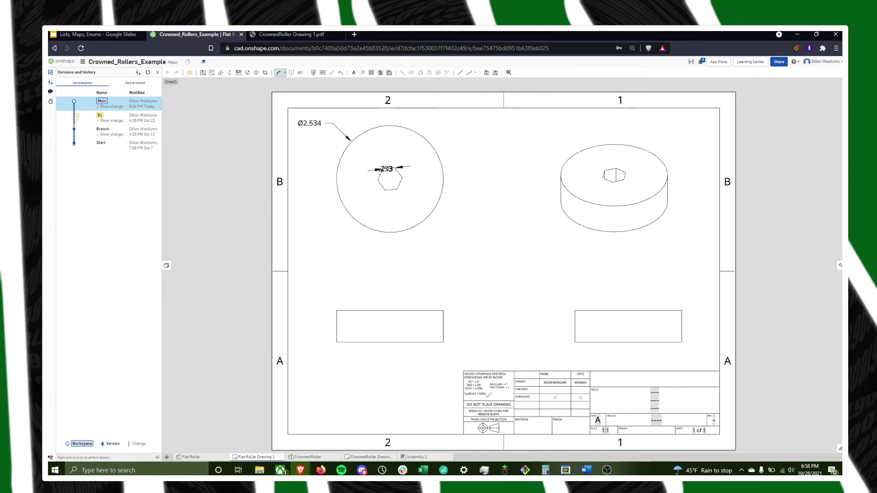
{"action": "left_click", "coordinate": [389, 190]}
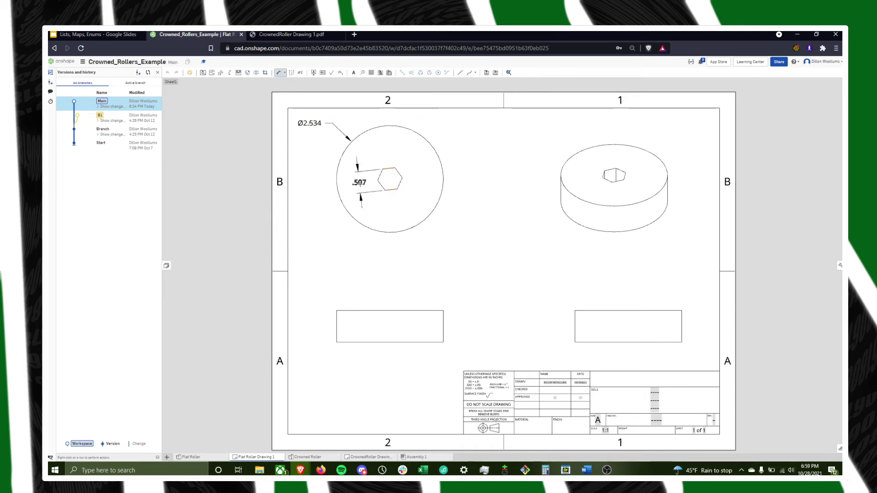
{"action": "left_click", "coordinate": [360, 183]}
Dimension the Flat Roller's height between the upper and lower edges of the front view, with the label left of it.
{"action": "left_click", "coordinate": [390, 311]}
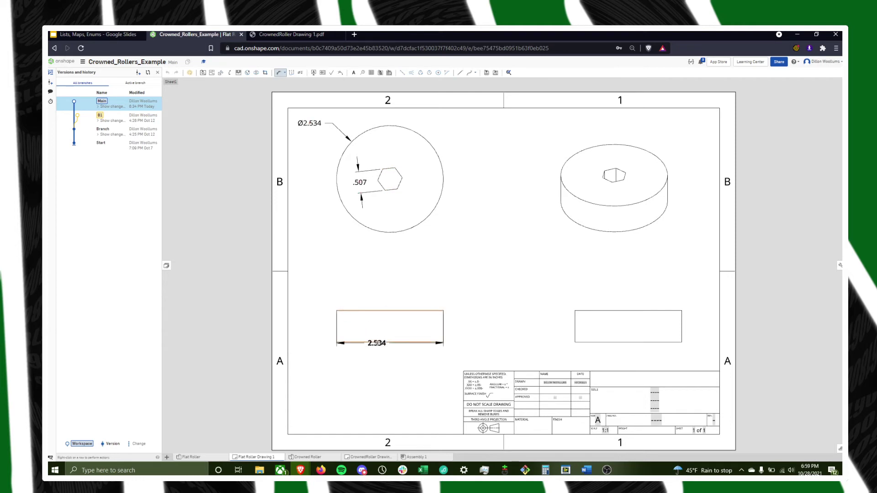
{"action": "left_click", "coordinate": [377, 342]}
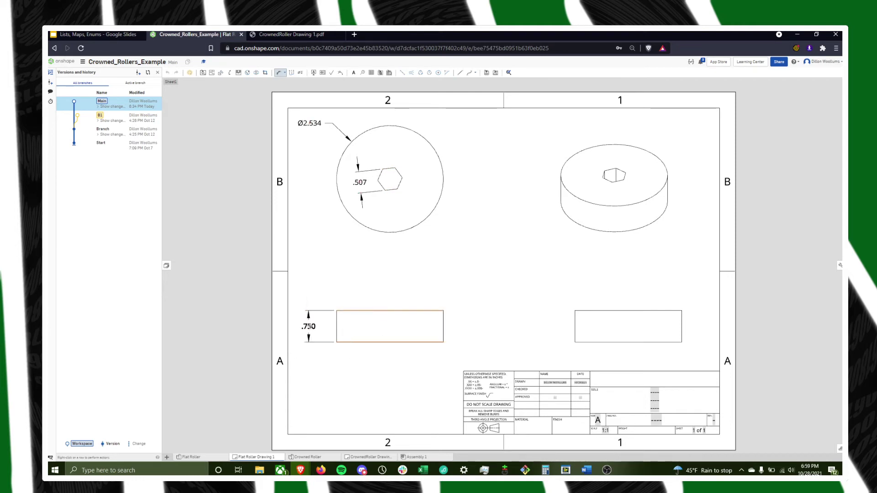
{"action": "left_click", "coordinate": [309, 326]}
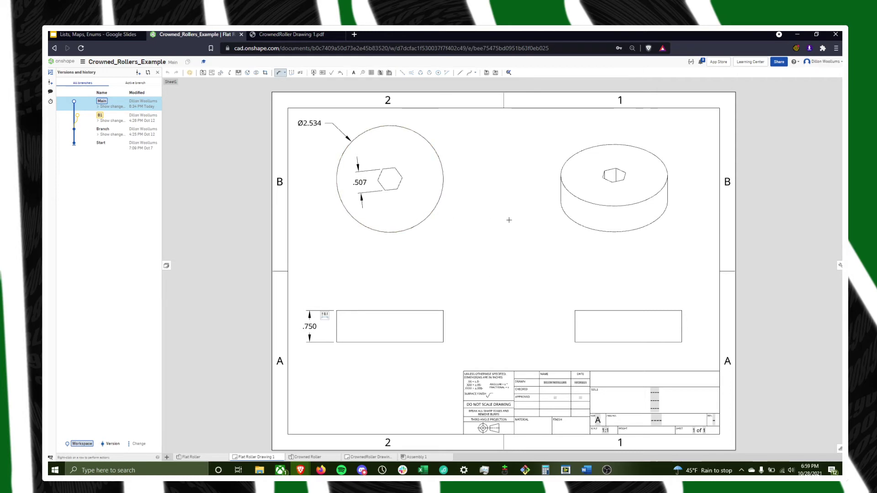
Export the Flat Roller drawing as a PDF and save it as Flat Roller Drawing 1.pdf in the Downloads folder.
{"action": "right_click", "coordinate": [254, 456]}
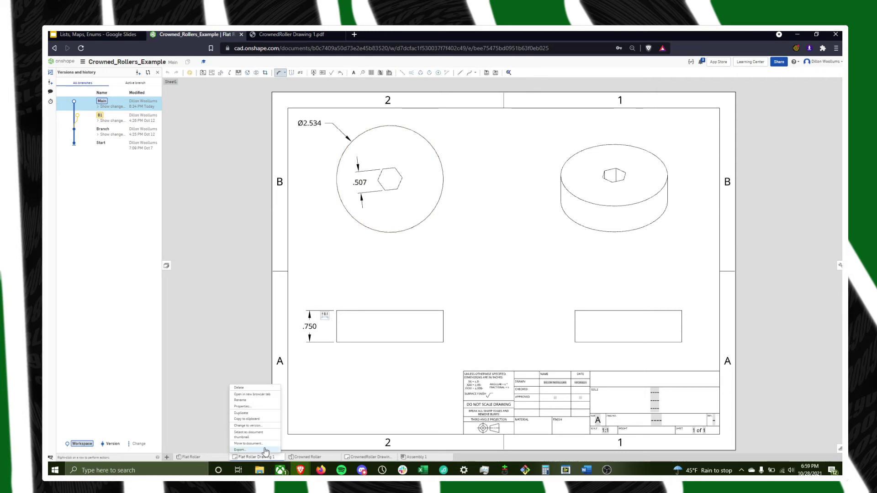
{"action": "left_click", "coordinate": [251, 450]}
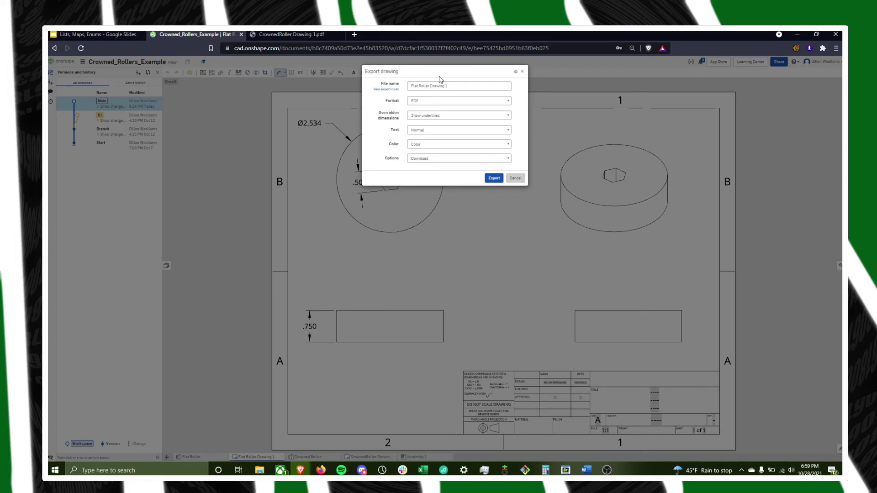
{"action": "left_click", "coordinate": [432, 106]}
{"action": "left_click", "coordinate": [432, 104]}
{"action": "left_click", "coordinate": [487, 179]}
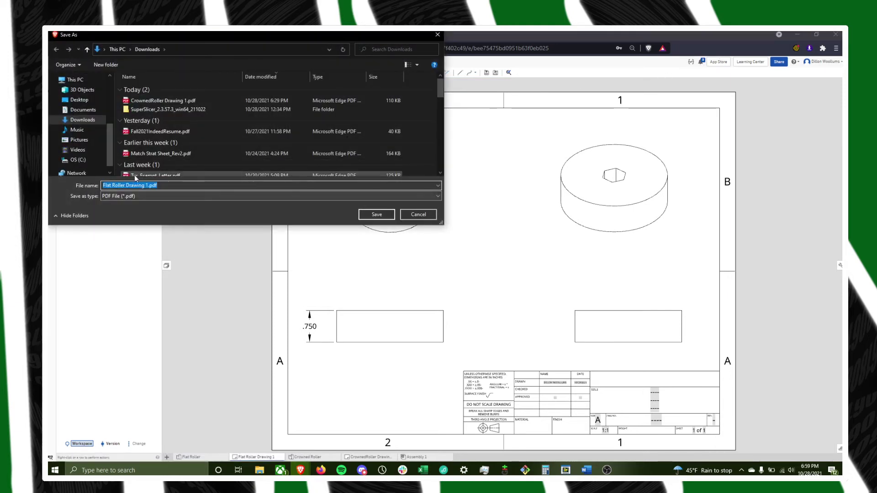
{"action": "left_click", "coordinate": [375, 215]}
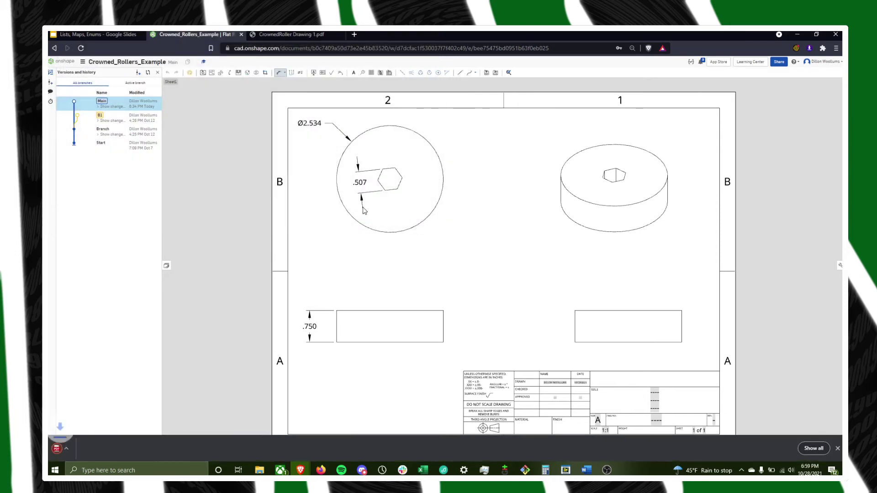
Open the exported Flat Roller Drawing 1.pdf and examine its save and print options, cancelling both.
{"action": "left_click", "coordinate": [83, 448]}
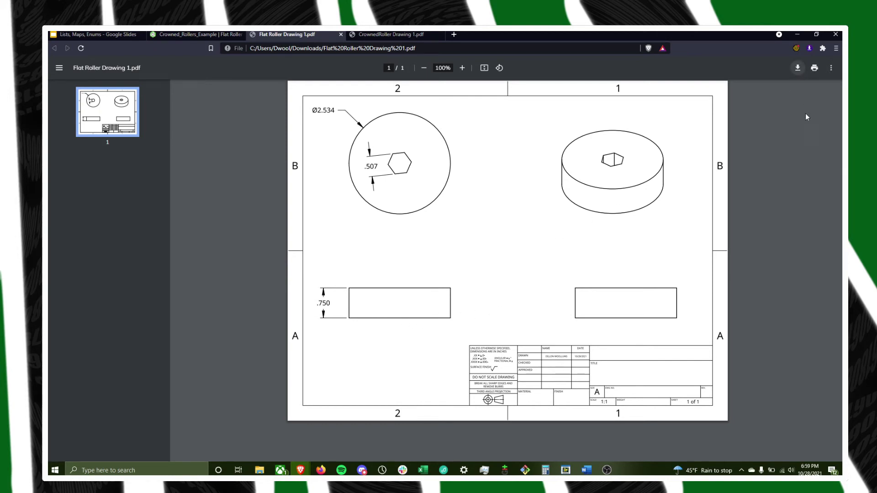
{"action": "key", "text": "ctrl+s"}
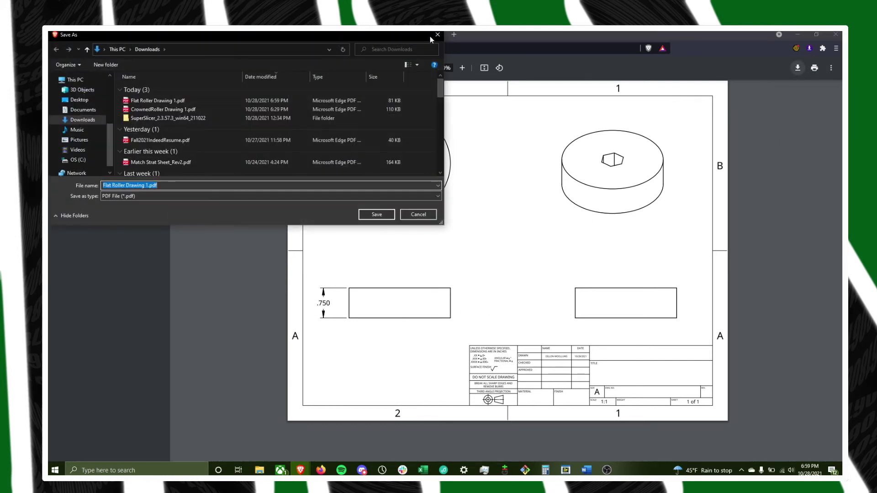
{"action": "left_click", "coordinate": [434, 35]}
{"action": "left_click", "coordinate": [814, 69]}
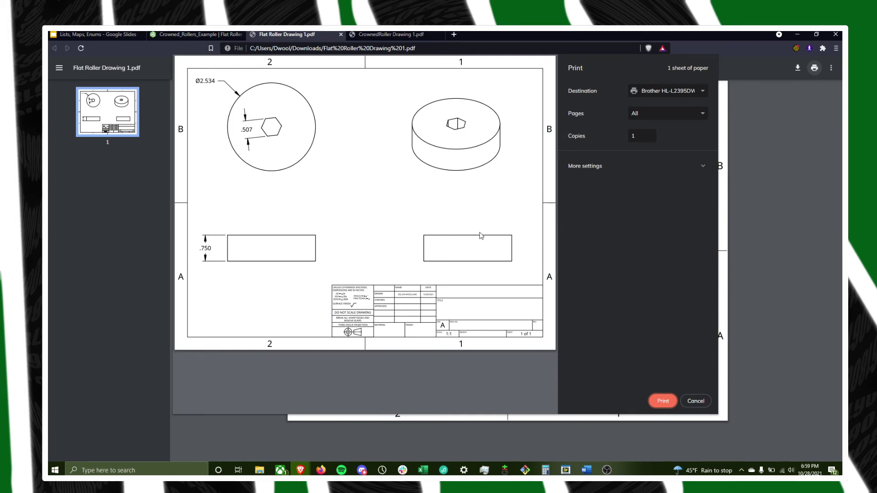
{"action": "left_click", "coordinate": [695, 401]}
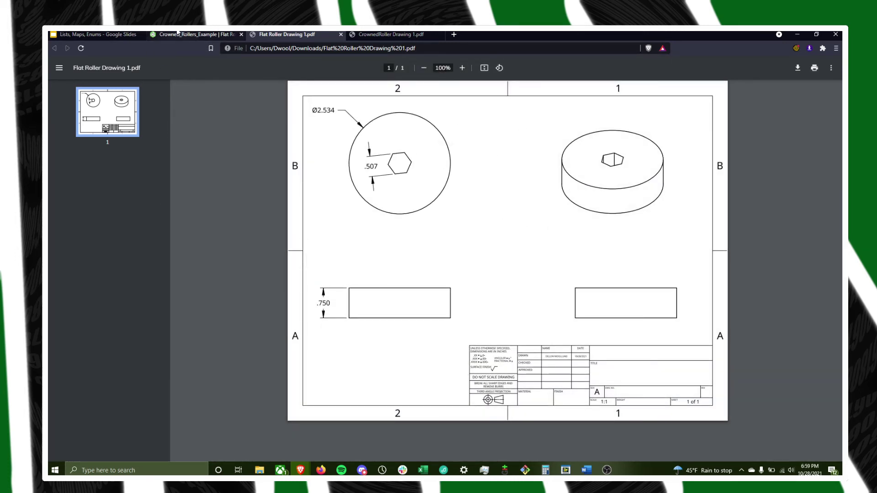
Return to the Crowned_Rollers_Example document in Onshape and inspect the Crowned Roller and Flat Roller part studios.
{"action": "left_click", "coordinate": [194, 34]}
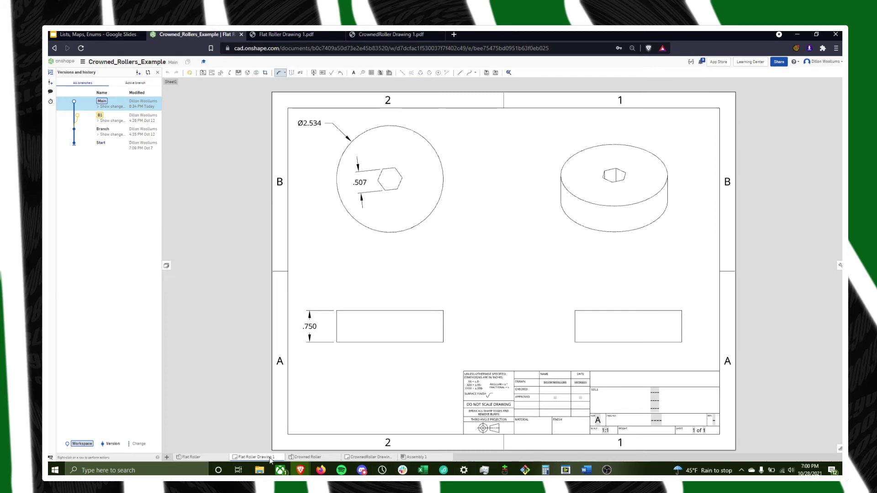
{"action": "left_click", "coordinate": [308, 457]}
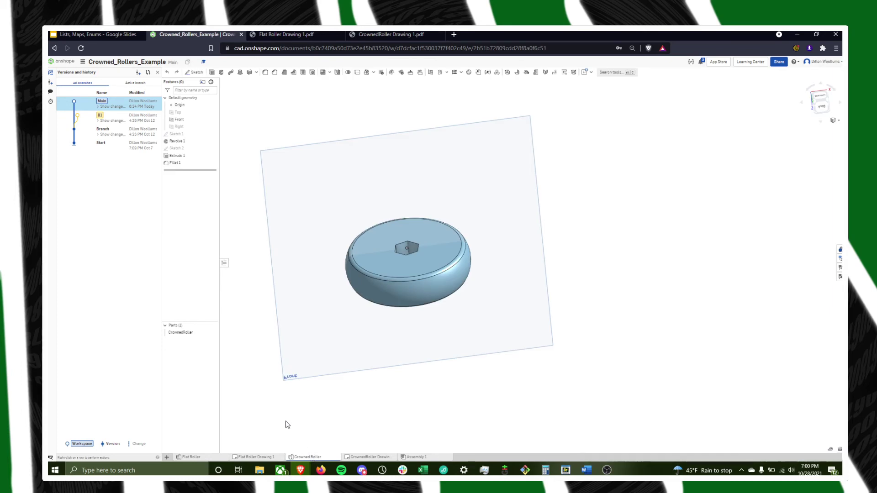
{"action": "left_click", "coordinate": [192, 458]}
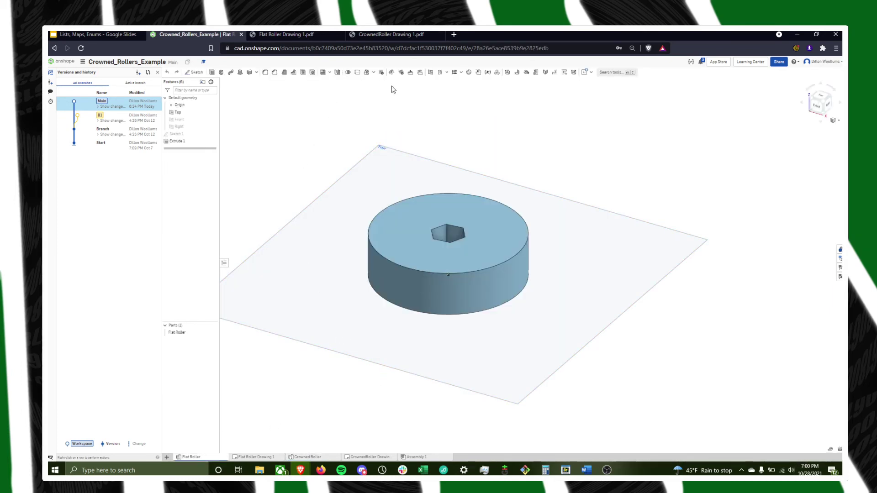
{"action": "right_click_drag", "start_coordinate": [430, 178], "coordinate": [440, 157]}
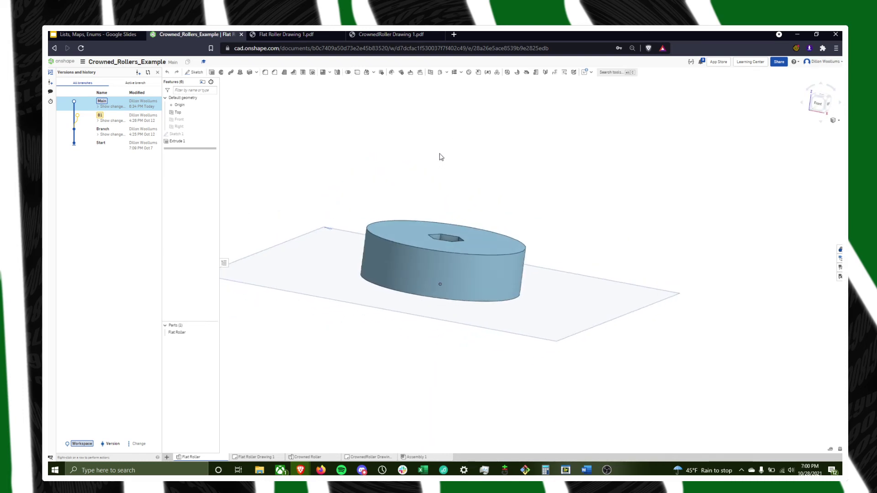
Switch to the B1 branch and apply a circular edge fillet to the Flat Roller's upper outer edge.
{"action": "left_click", "coordinate": [118, 119]}
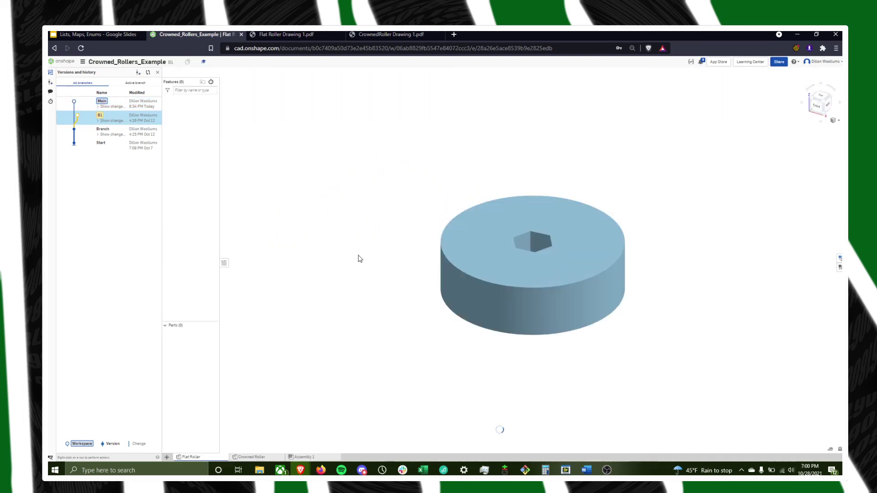
{"action": "right_click_drag", "start_coordinate": [390, 327], "coordinate": [280, 112]}
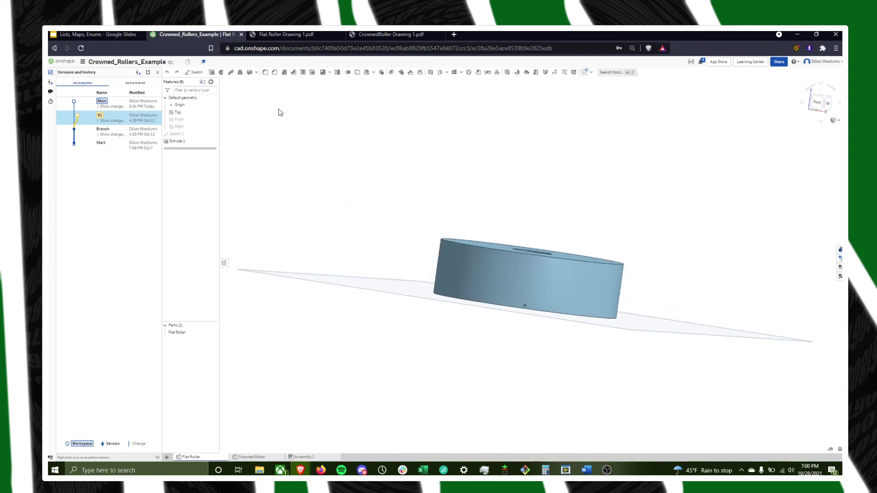
{"action": "left_click", "coordinate": [274, 73]}
{"action": "right_click_drag", "start_coordinate": [448, 169], "coordinate": [297, 105]}
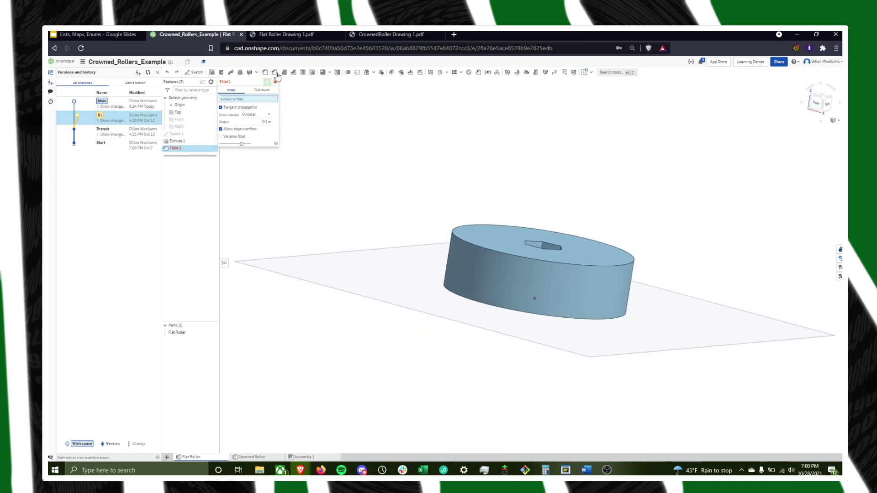
{"action": "left_click", "coordinate": [456, 235]}
{"action": "left_click", "coordinate": [481, 250]}
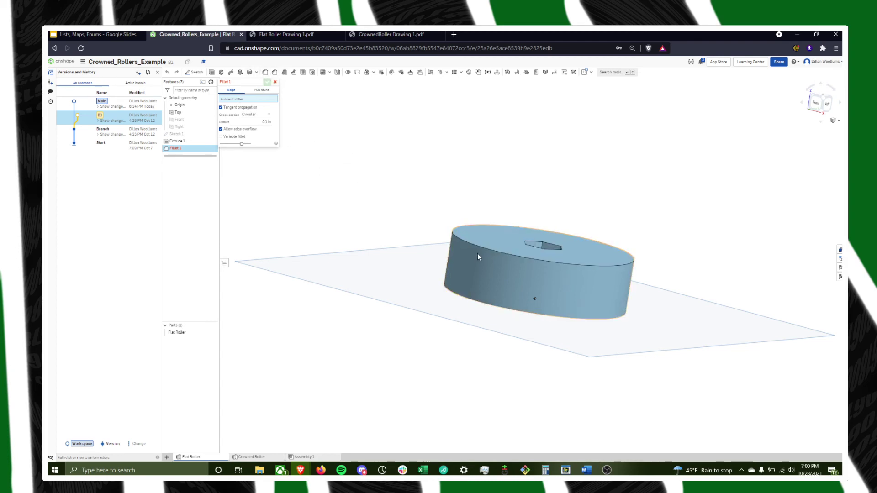
{"action": "left_click", "coordinate": [479, 251]}
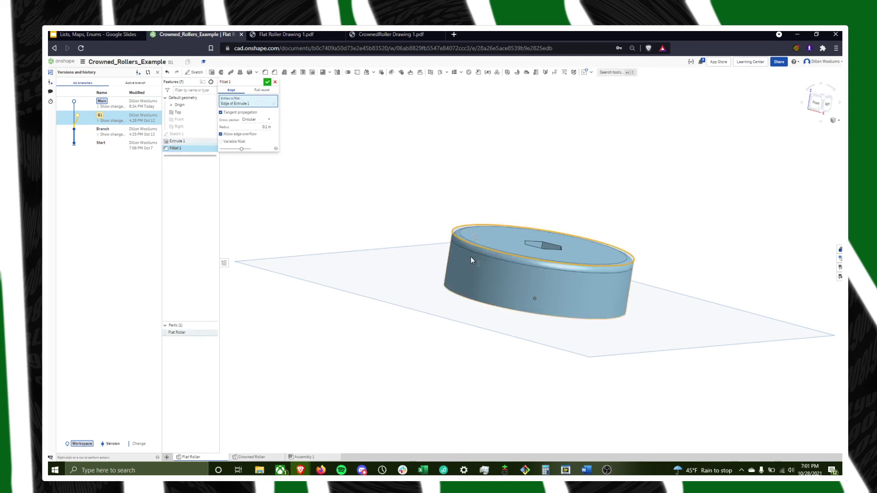
{"action": "right_click_drag", "start_coordinate": [482, 278], "coordinate": [454, 276]}
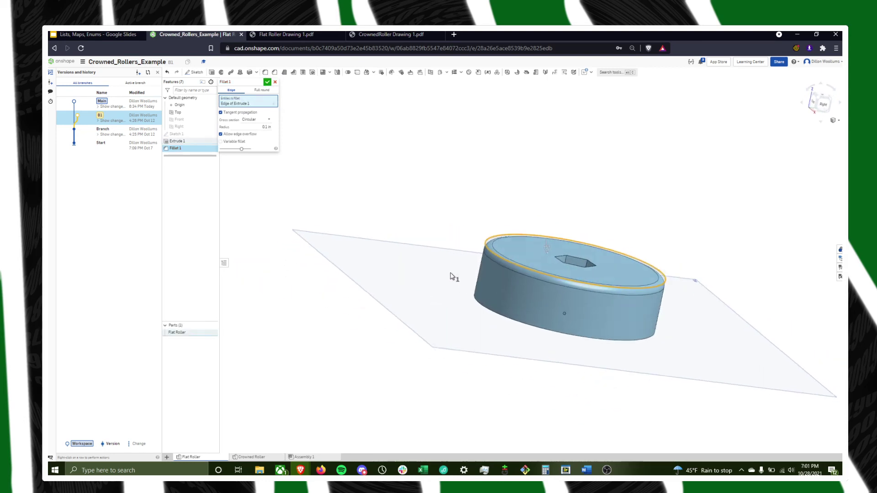
Try radii of 1 in and 0.05 in for the fillet on the Flat Roller's upper outer edge.
{"action": "left_click", "coordinate": [266, 127]}
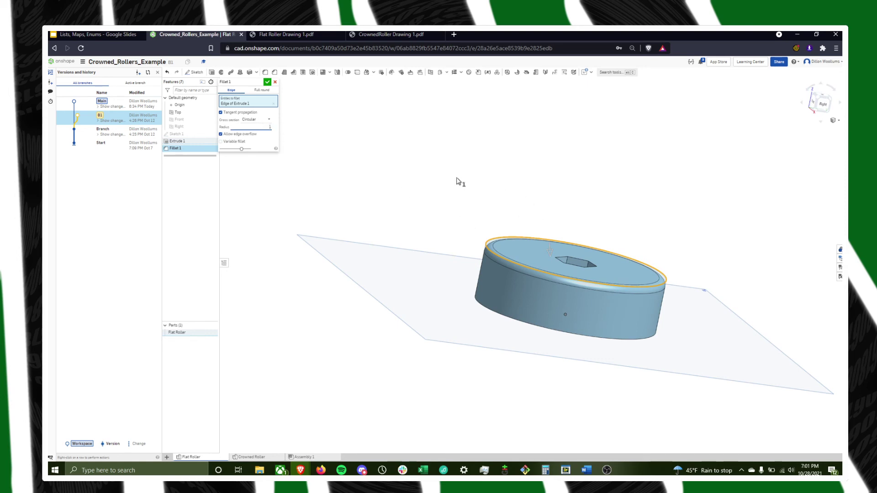
{"action": "type", "text": "1"}
{"action": "right_click_drag", "start_coordinate": [385, 210], "coordinate": [417, 234]}
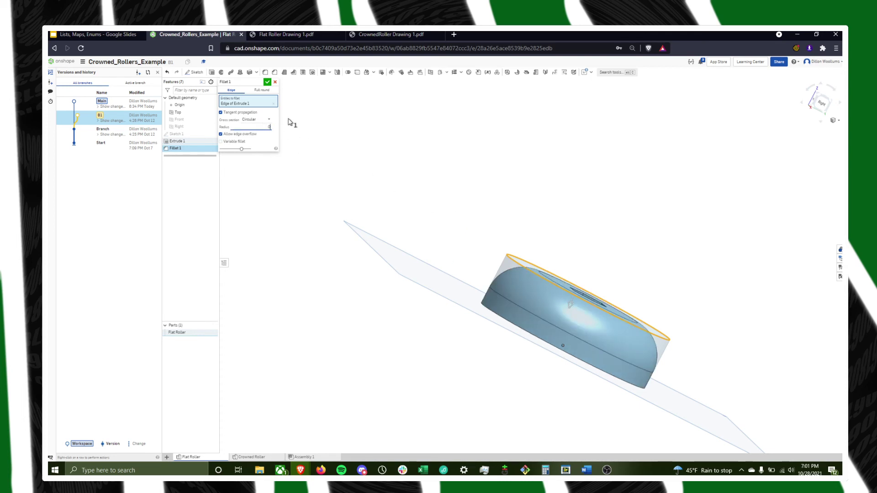
{"action": "scroll", "coordinate": [531, 308], "scroll_direction": "up", "scroll_amount": 5}
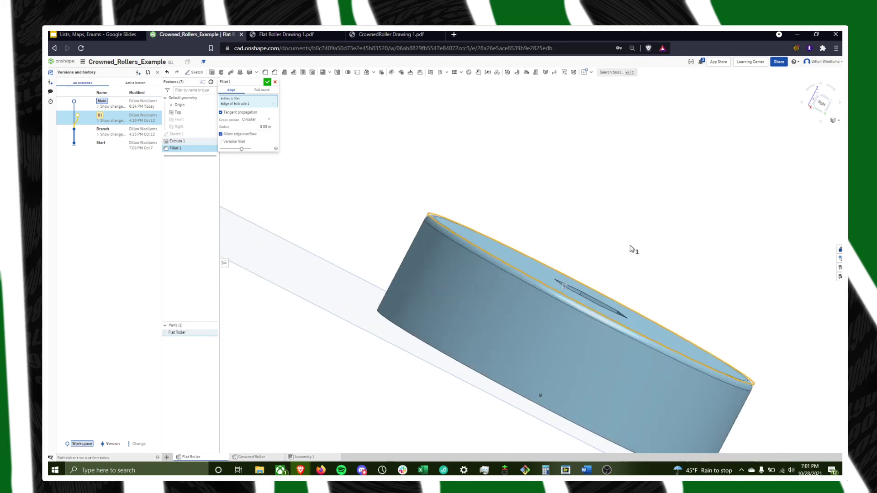
{"action": "right_click_drag", "start_coordinate": [630, 249], "coordinate": [421, 232]}
{"action": "scroll", "coordinate": [489, 268], "scroll_direction": "down", "scroll_amount": 5}
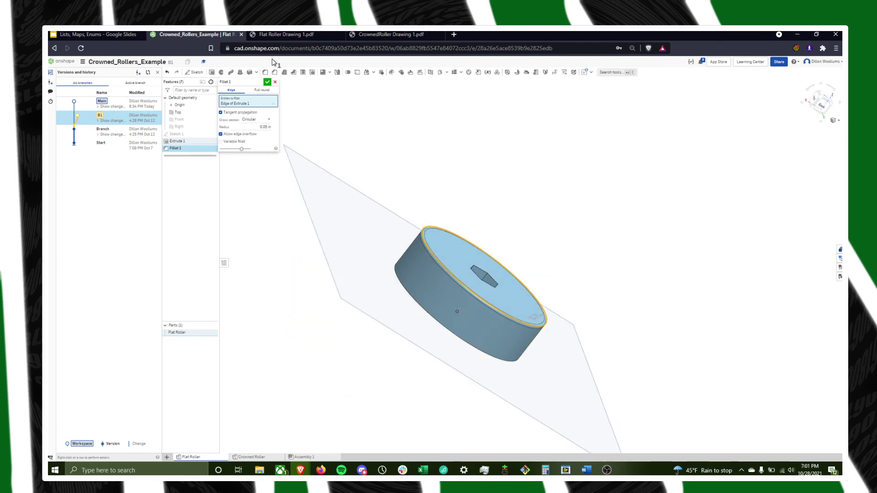
Start an equal-distance chamfer of 0.2 in on the Flat Roller's outer edge opposite the filleted one.
{"action": "left_click", "coordinate": [275, 74]}
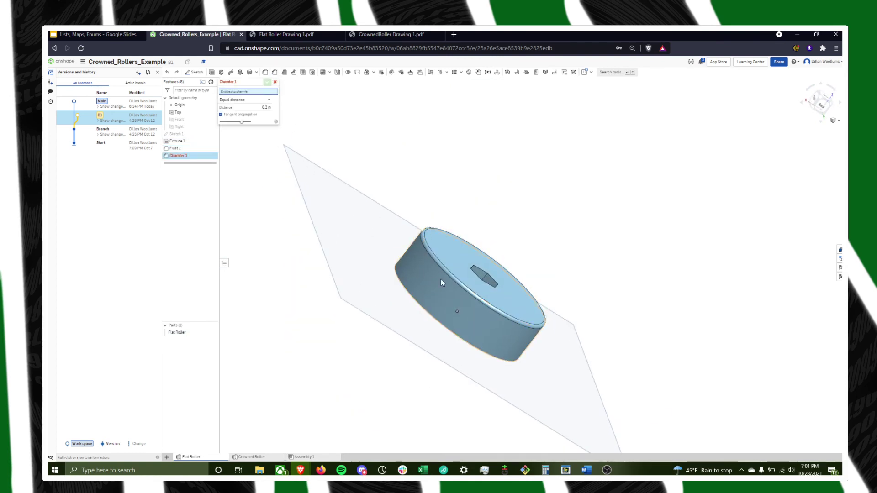
{"action": "right_click_drag", "start_coordinate": [440, 279], "coordinate": [523, 299]}
{"action": "left_click", "coordinate": [478, 244]}
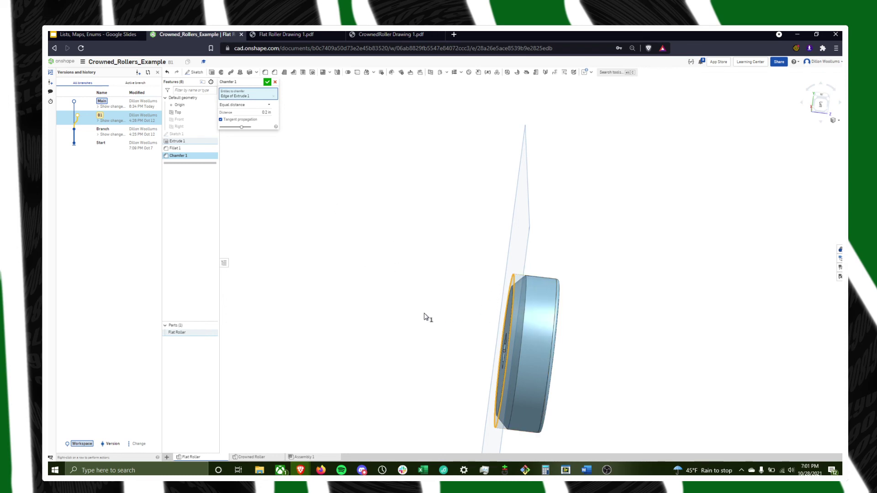
{"action": "mouse_move", "coordinate": [524, 299]}
{"action": "right_mouse_down"}
{"action": "mouse_move", "coordinate": [556, 322]}
{"action": "mouse_move", "coordinate": [556, 368]}
{"action": "mouse_move", "coordinate": [525, 413]}
{"action": "mouse_move", "coordinate": [500, 393]}
{"action": "mouse_move", "coordinate": [549, 351]}
{"action": "mouse_move", "coordinate": [539, 340]}
{"action": "right_mouse_up"}
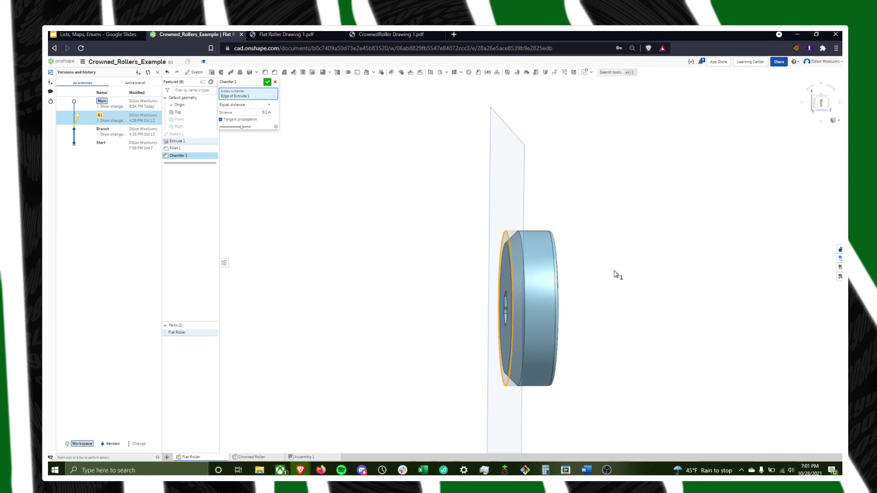
{"action": "right_click_drag", "start_coordinate": [614, 274], "coordinate": [539, 270]}
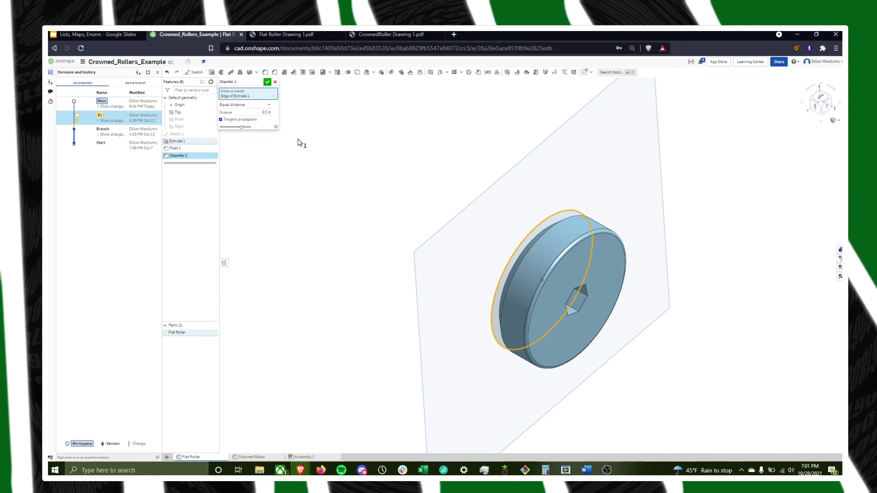
Set the chamfer's distance on the Flat Roller's outer edge to 0.5 in.
{"action": "left_click", "coordinate": [265, 112]}
{"action": "type", "text": "0.1 in"}
{"action": "right_click_drag", "start_coordinate": [411, 182], "coordinate": [442, 196]}
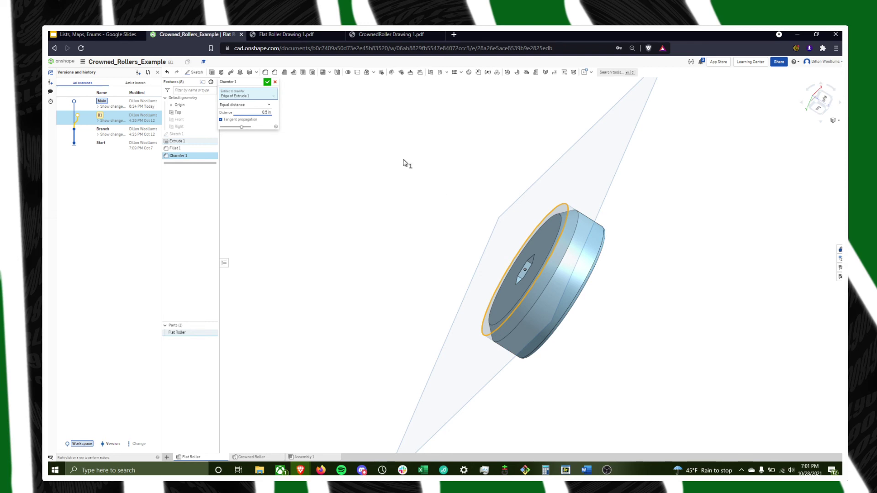
{"action": "key", "text": "Return"}
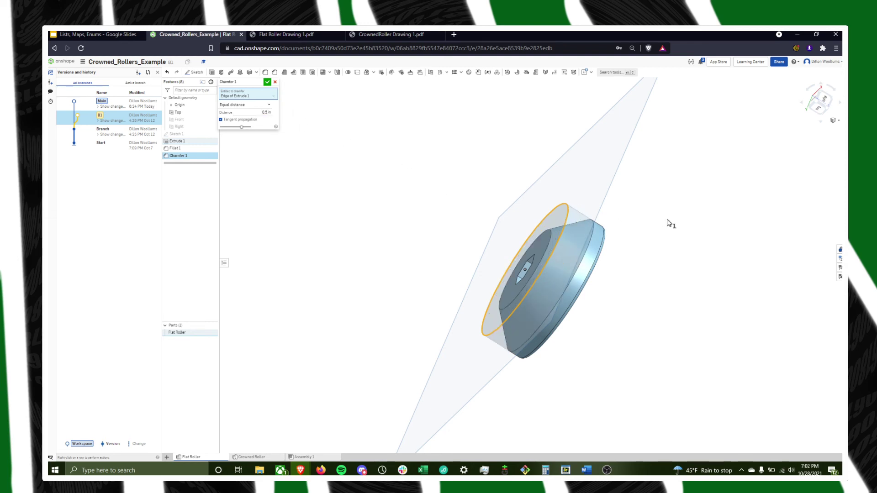
{"action": "right_click_drag", "start_coordinate": [669, 224], "coordinate": [642, 221]}
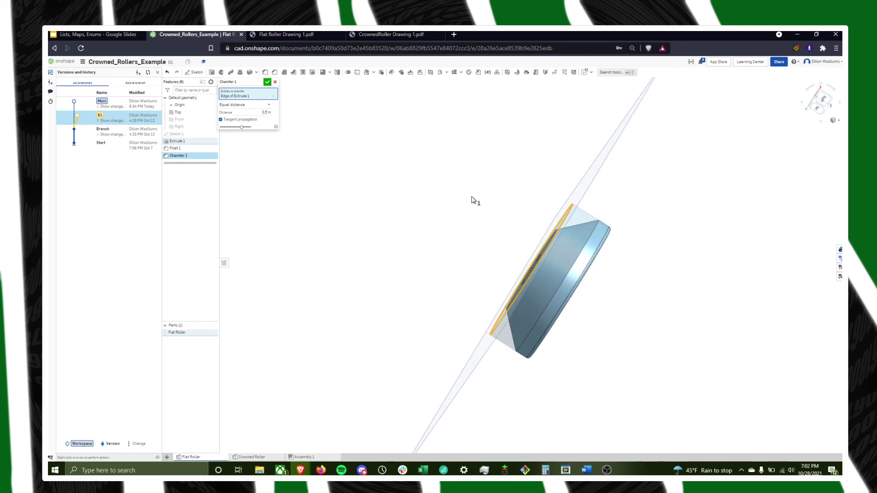
Discard the chamfer on the Flat Roller and undo the fillet on its outer edge.
{"action": "key", "text": "ctrl+z"}
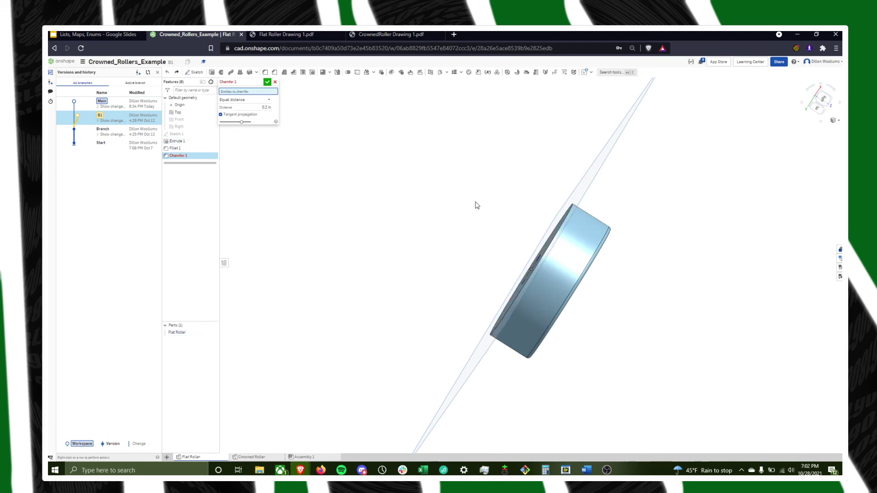
{"action": "left_click", "coordinate": [275, 81]}
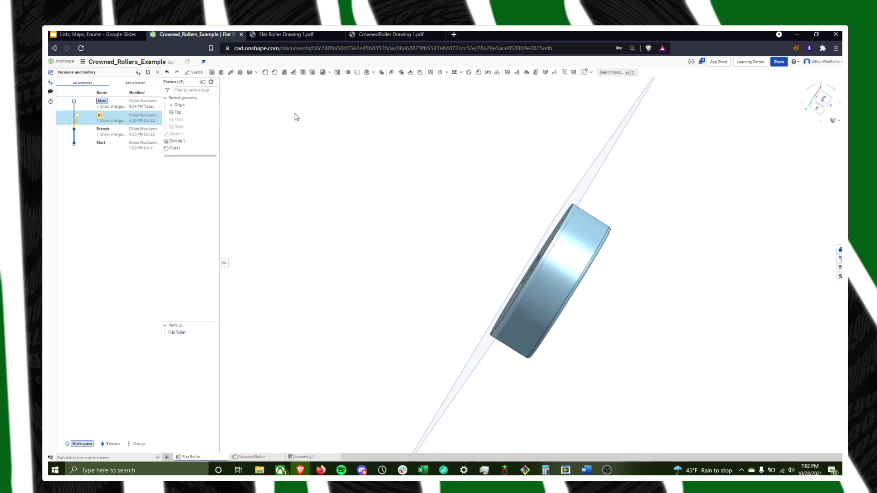
{"action": "key", "text": "ctrl+z"}
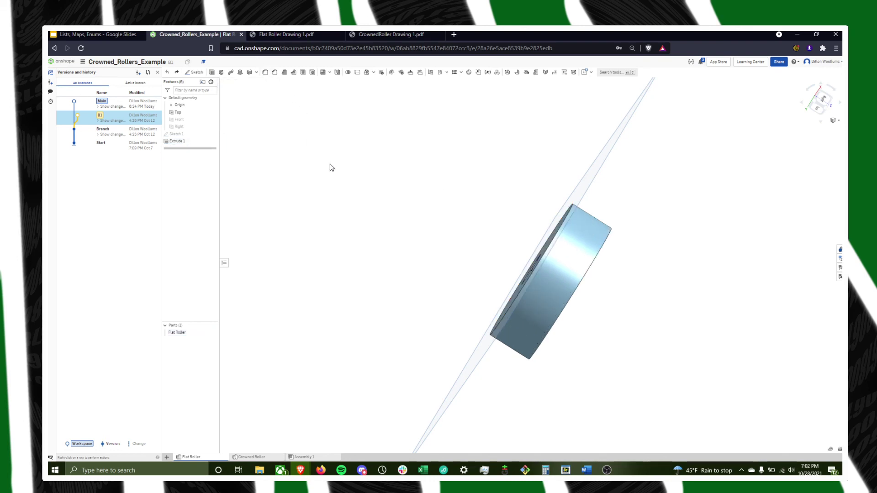
Try a 0.2 in equal-distance chamfer on both outer circular edges of the Flat Roller, and undo it.
{"action": "left_click", "coordinate": [275, 73]}
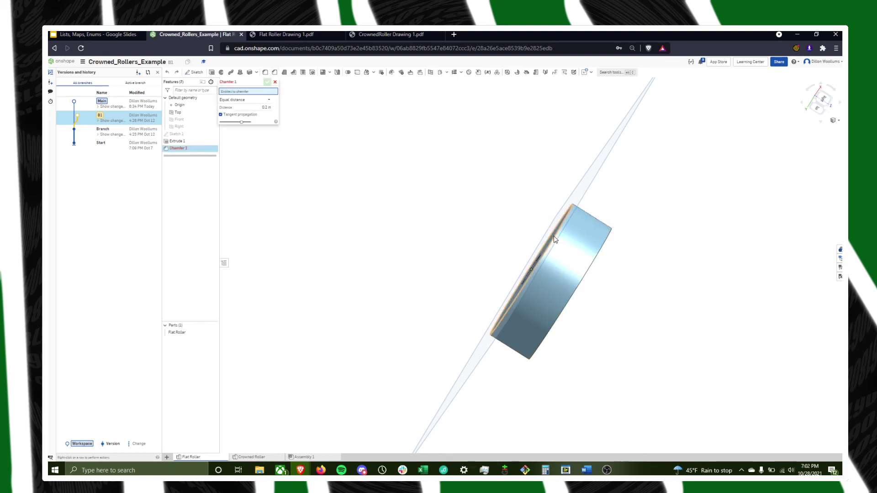
{"action": "left_click", "coordinate": [592, 257]}
{"action": "left_click", "coordinate": [601, 260]}
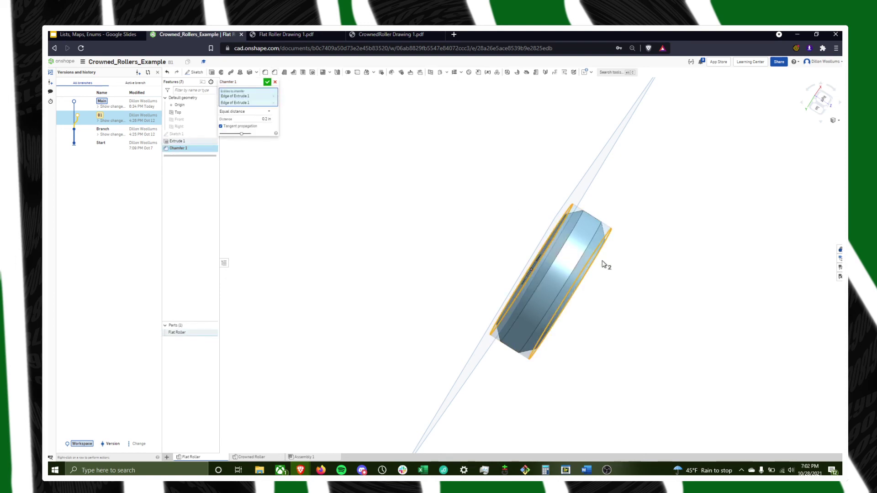
{"action": "right_click_drag", "start_coordinate": [603, 262], "coordinate": [374, 158]}
{"action": "left_click", "coordinate": [267, 82]}
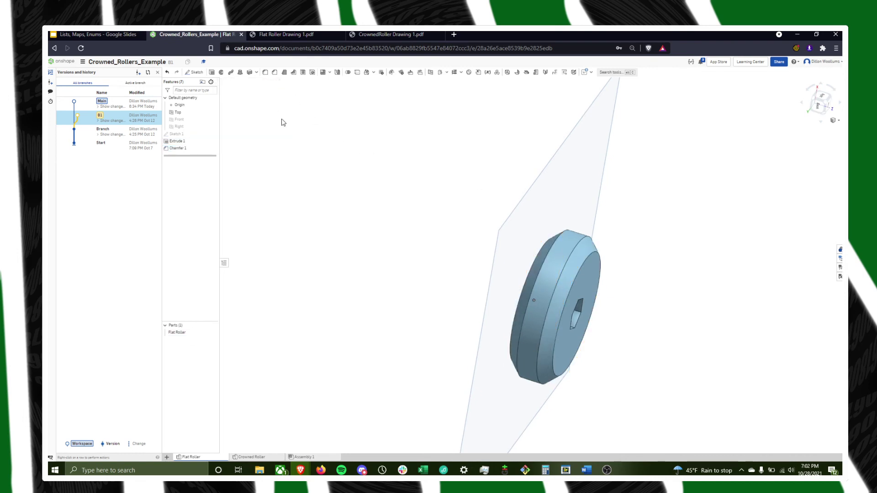
{"action": "right_click_drag", "start_coordinate": [657, 403], "coordinate": [302, 163]}
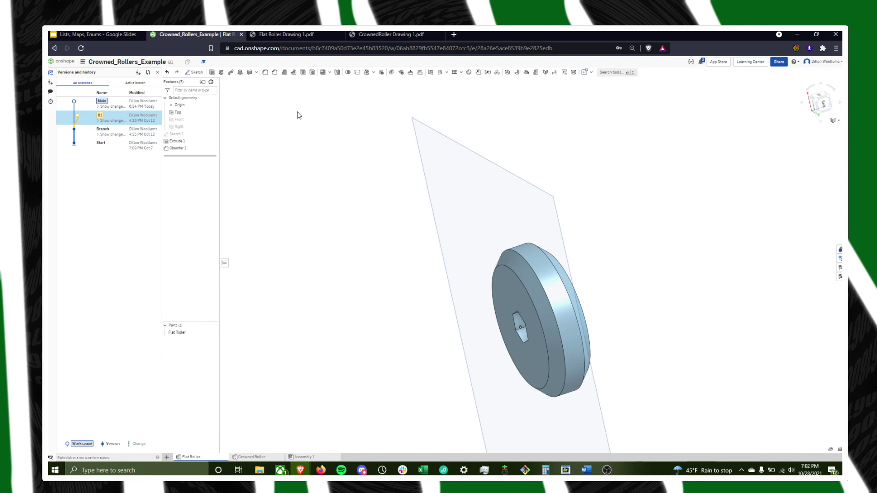
{"action": "key", "text": "ctrl+z"}
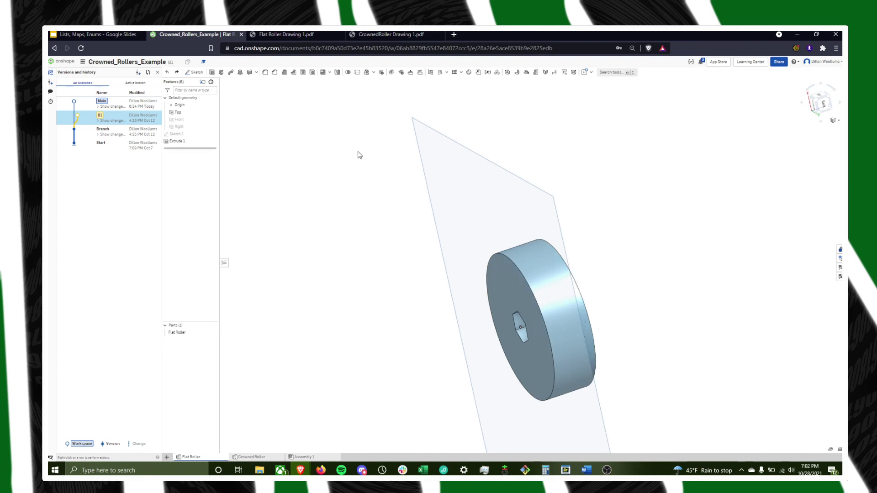
Fillet both outer circular edges of the Flat Roller in one feature, using a circular cross section and an increased radius.
{"action": "left_click", "coordinate": [266, 72]}
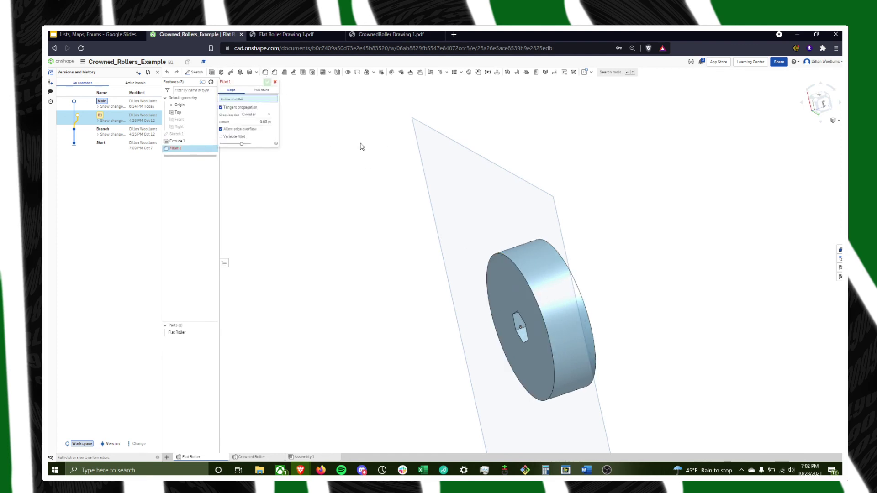
{"action": "left_click", "coordinate": [517, 264]}
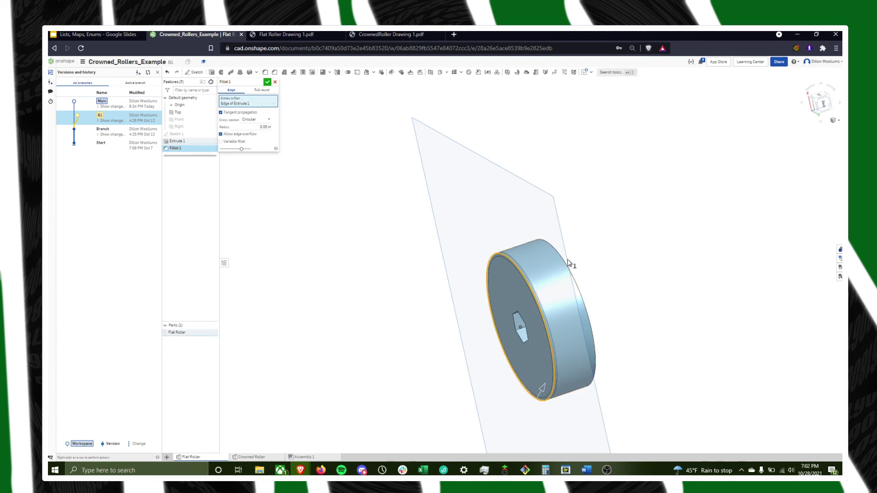
{"action": "left_click", "coordinate": [564, 264]}
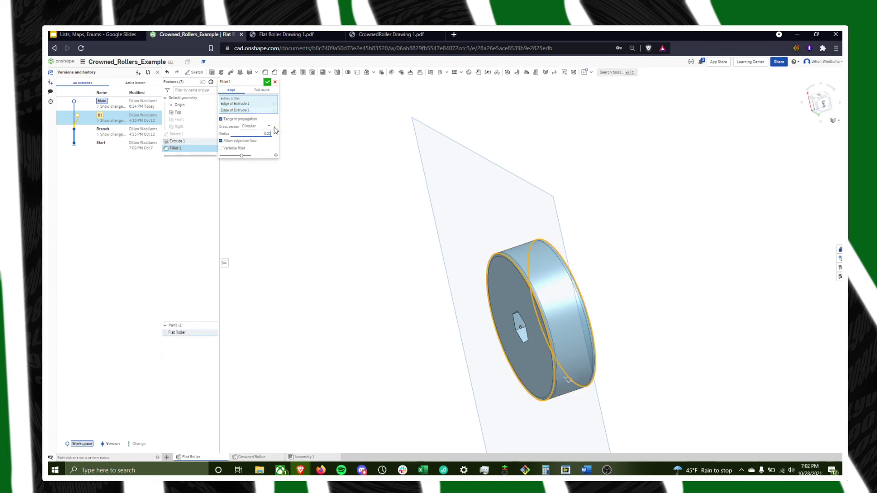
{"action": "type", "text": "5"}
{"action": "key", "text": "Return"}
{"action": "right_click_drag", "start_coordinate": [388, 276], "coordinate": [339, 175]}
{"action": "left_click", "coordinate": [267, 82]}
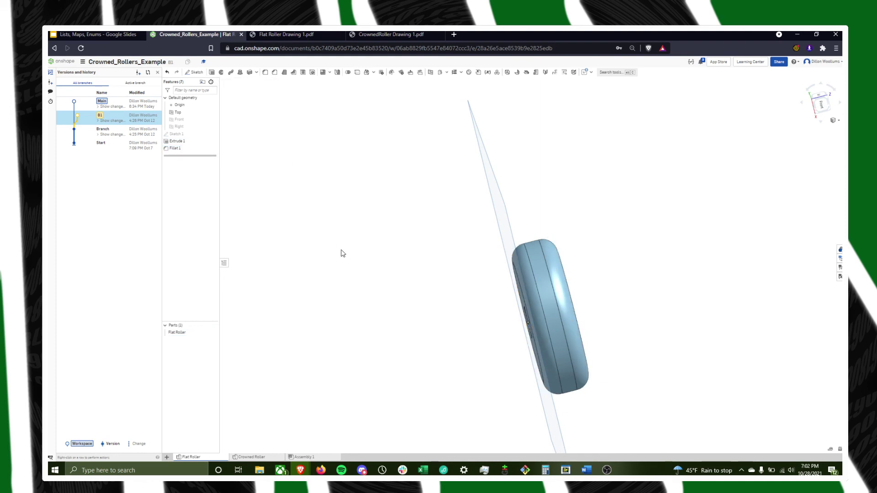
{"action": "right_click_drag", "start_coordinate": [343, 253], "coordinate": [314, 237]}
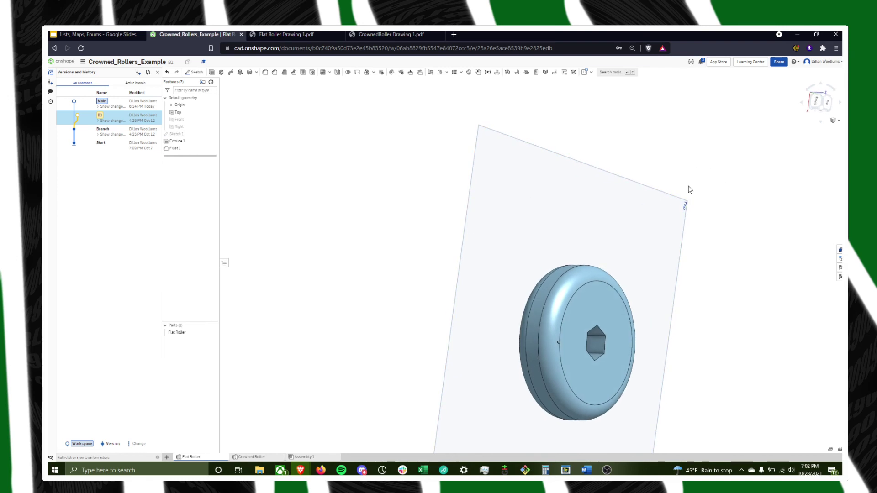
{"action": "right_click_drag", "start_coordinate": [689, 189], "coordinate": [363, 133]}
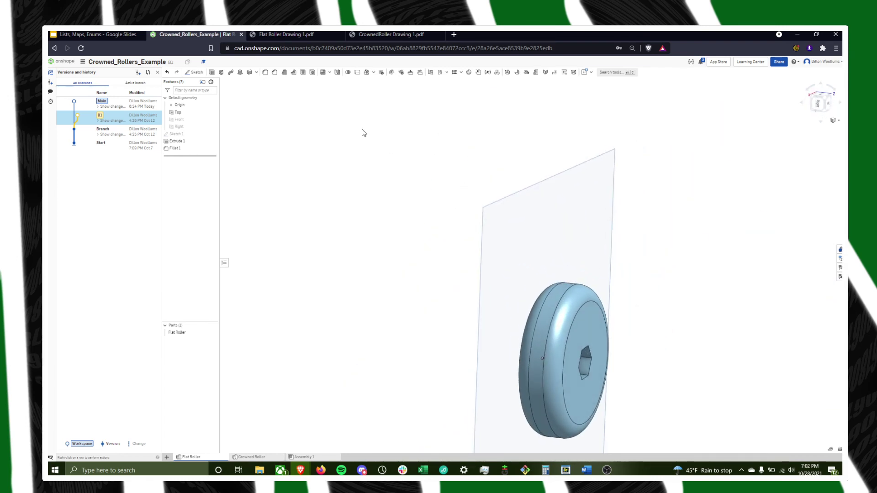